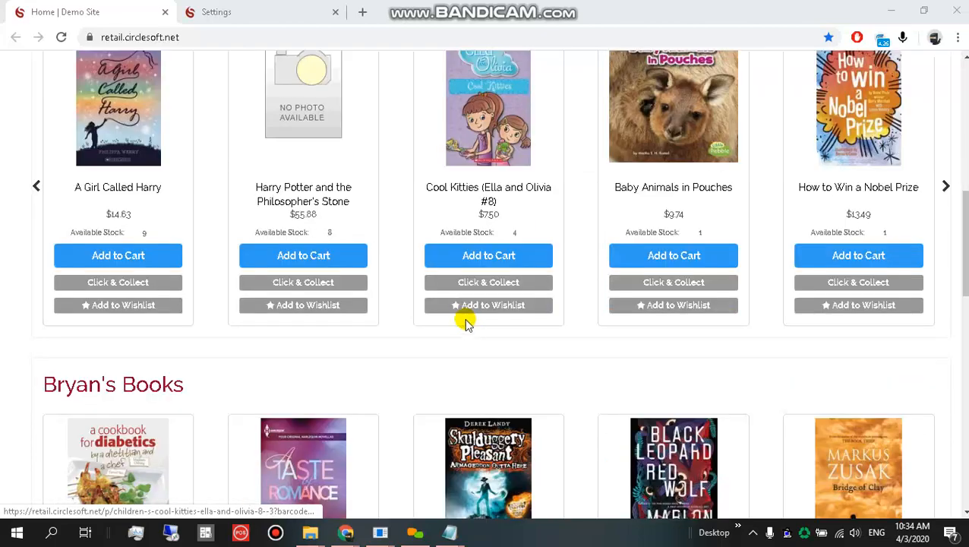
scroll(452, 337, down, 1)
Open the website Site Settings page from the Settings menu in the back office tab.
scroll(425, 353, up, 10)
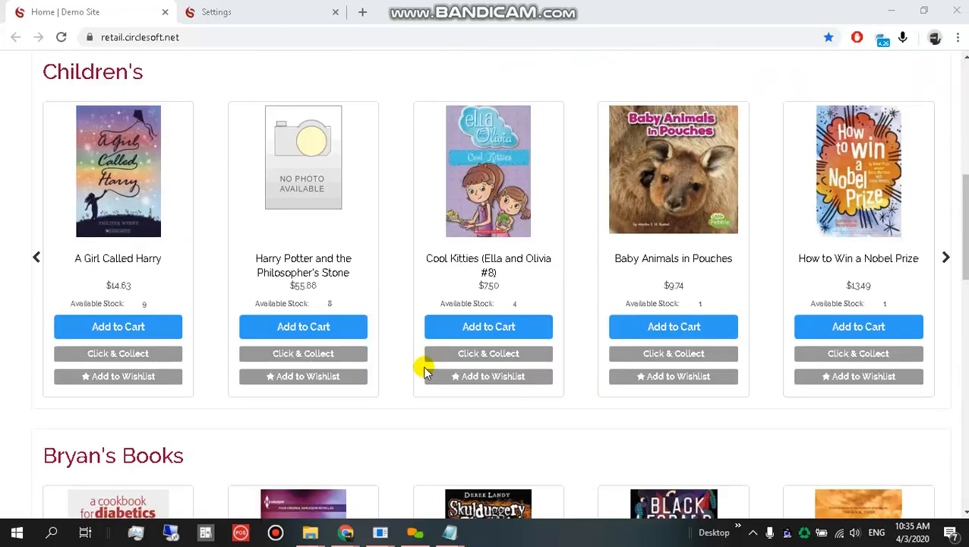
click(249, 13)
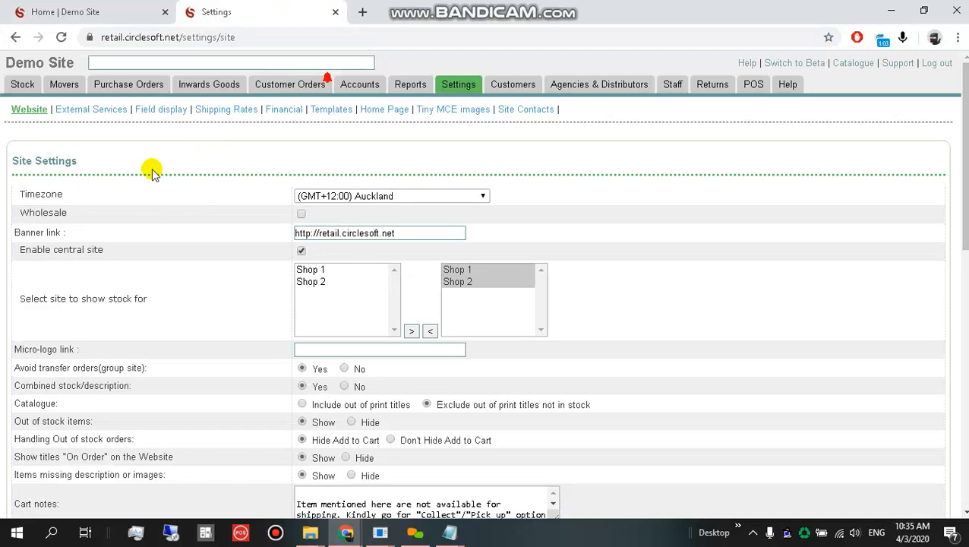
mouse_move(465, 83)
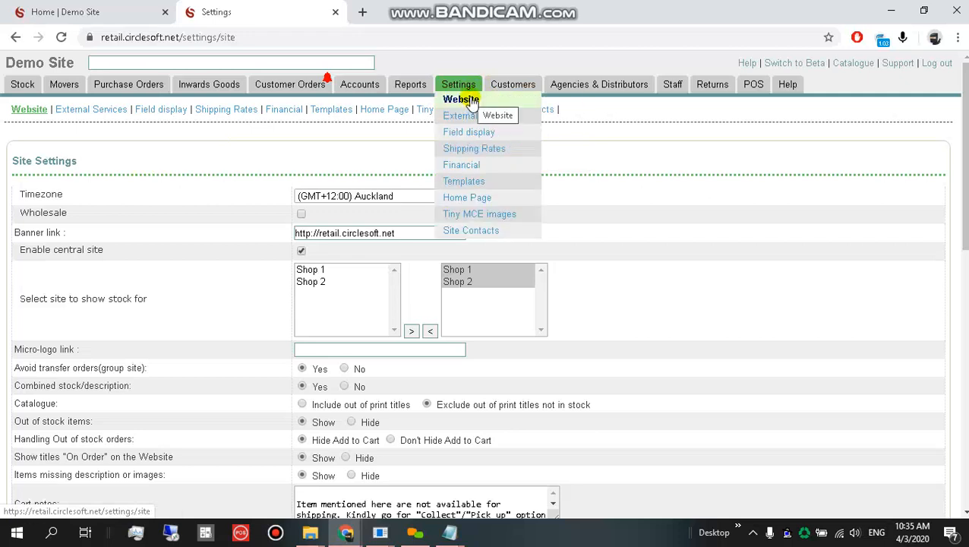
click(744, 253)
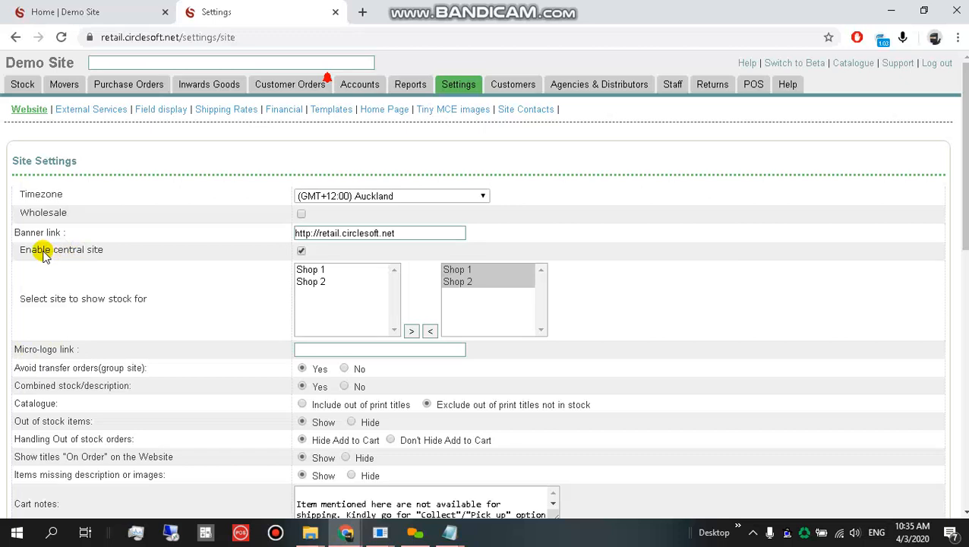
scroll(76, 258, down, 1)
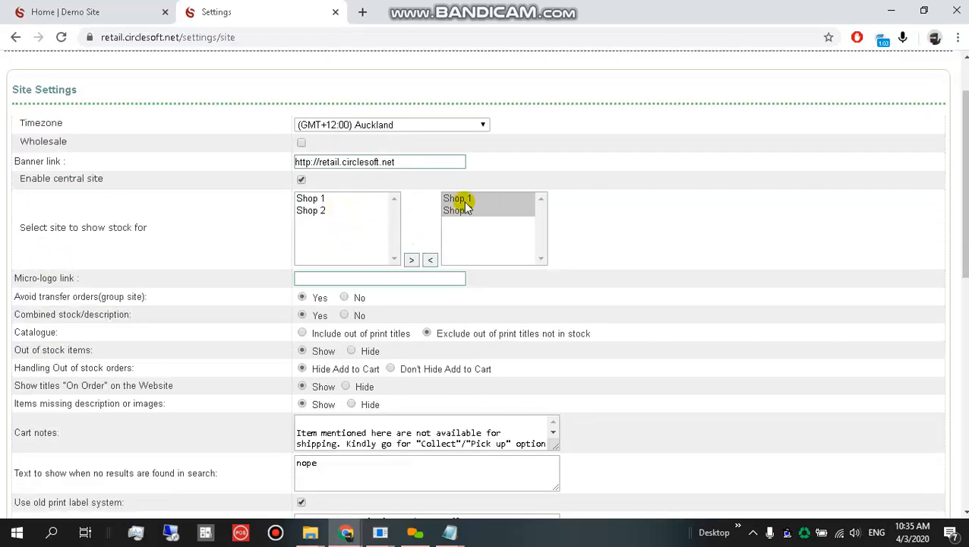
Compare with the book's web store page, then highlight the Avoid transfer orders setting.
click(65, 11)
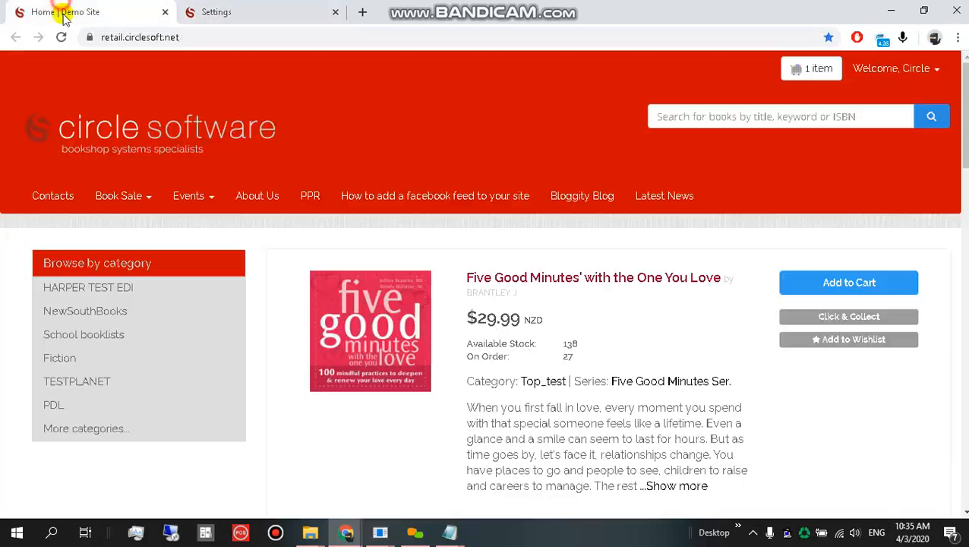
click(247, 9)
scroll(289, 254, down, 1)
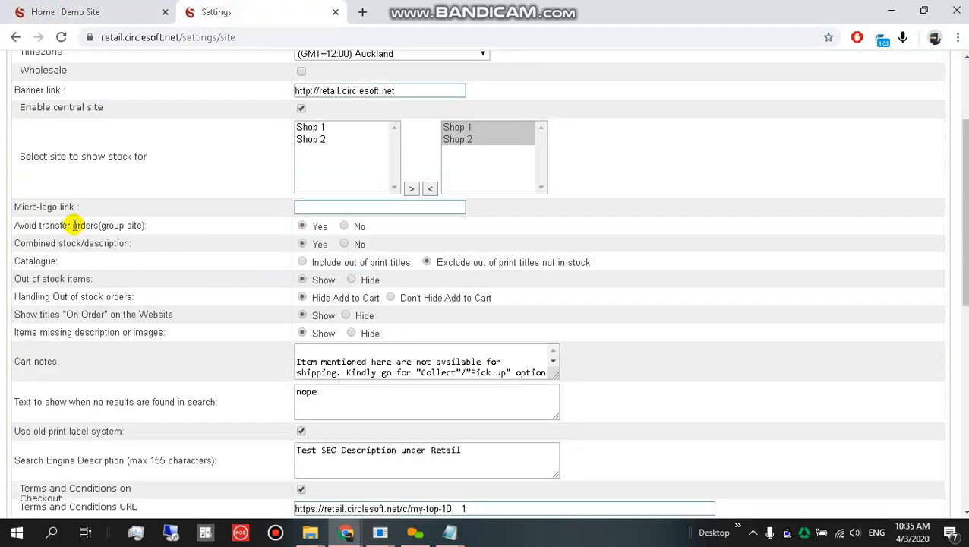
drag(13, 225, 217, 222)
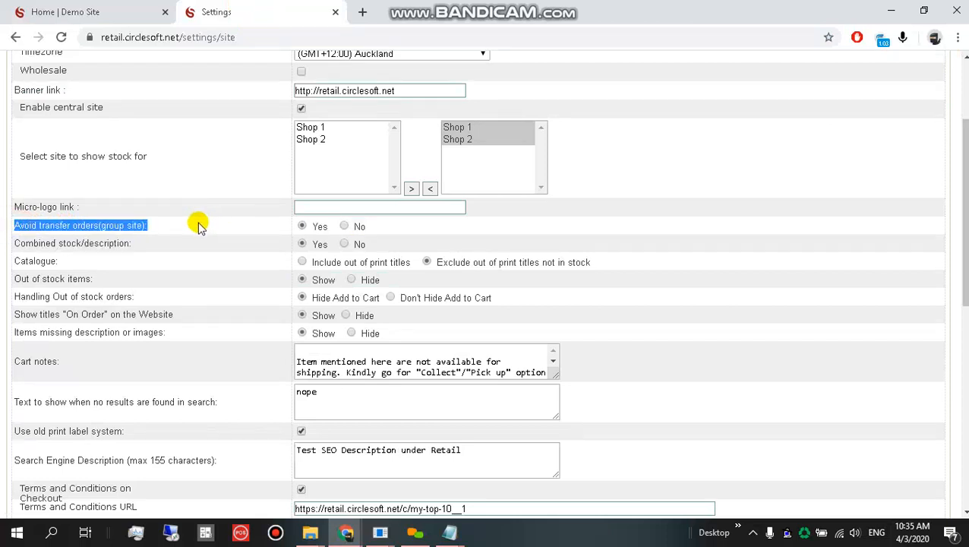
Check Five Good Minutes' Click and Collect, then set Avoid transfer orders to No and save.
click(80, 7)
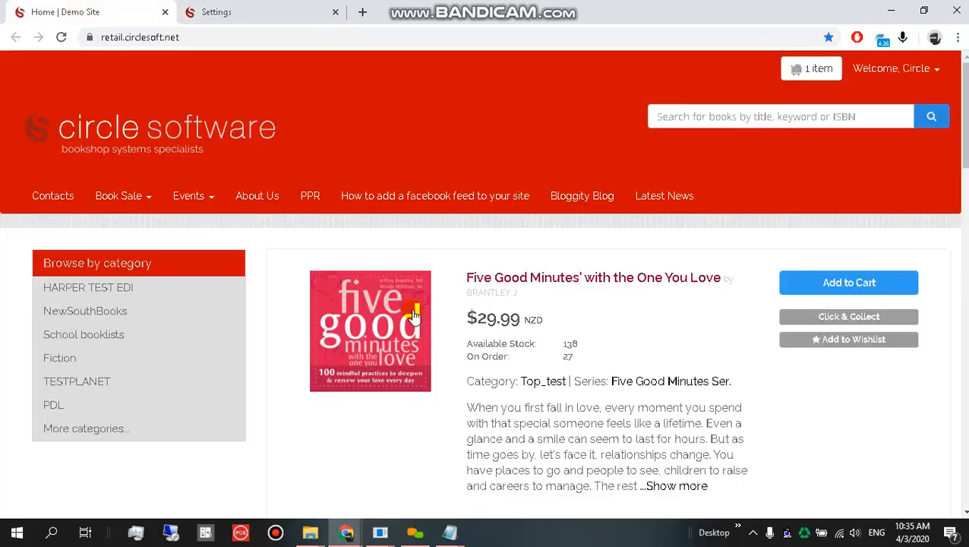
click(828, 315)
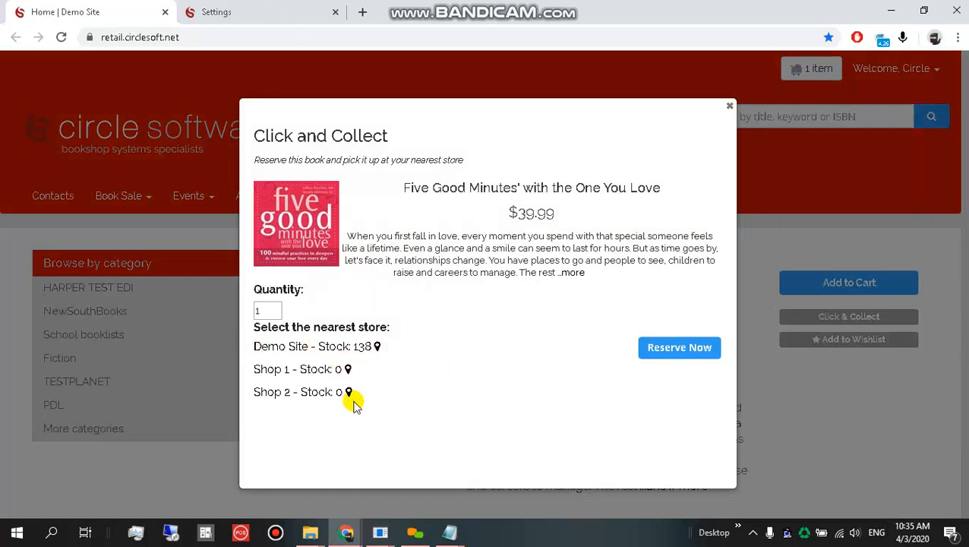
click(217, 11)
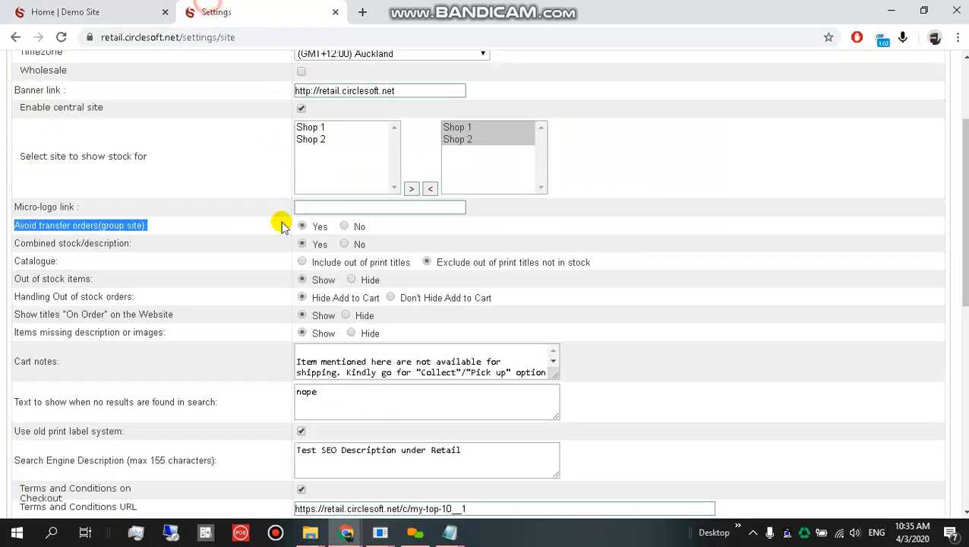
click(349, 227)
scroll(123, 319, down, 15)
click(48, 494)
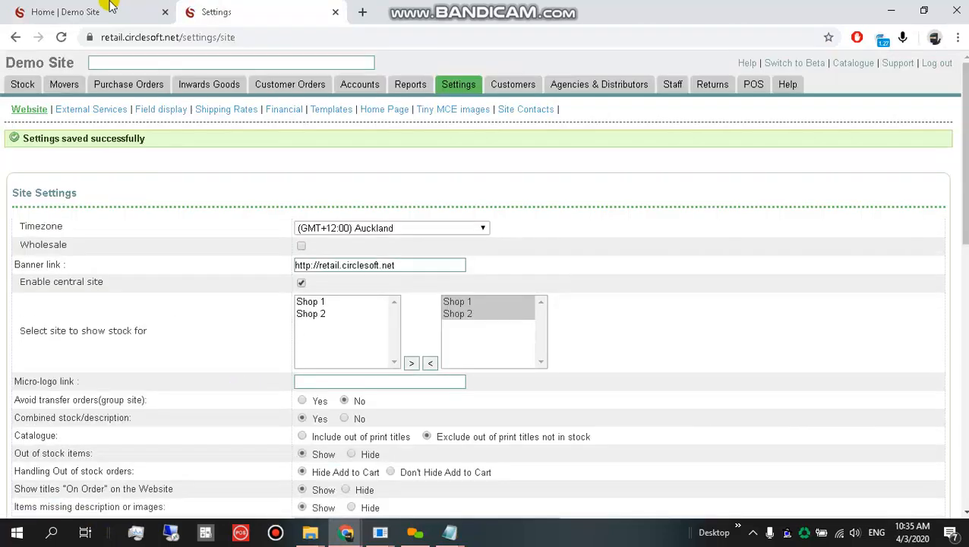
Reload the store and reopen Click and Collect, now listing Shop 1 and 2 with transfer required.
click(80, 9)
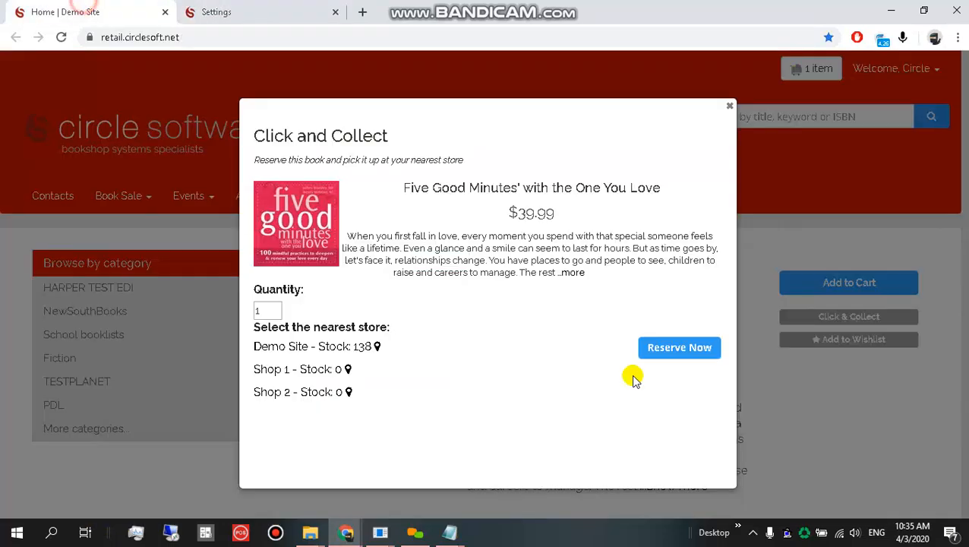
key(F5)
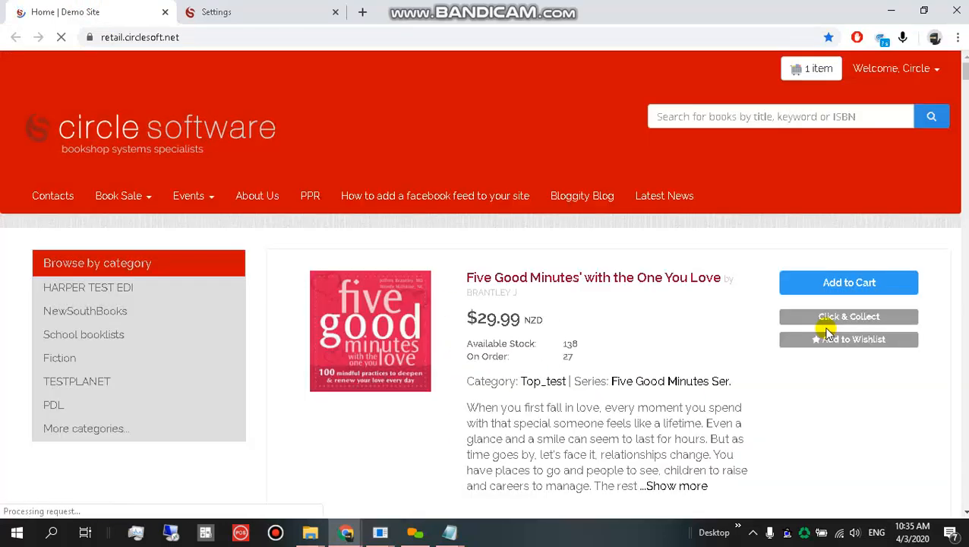
click(824, 321)
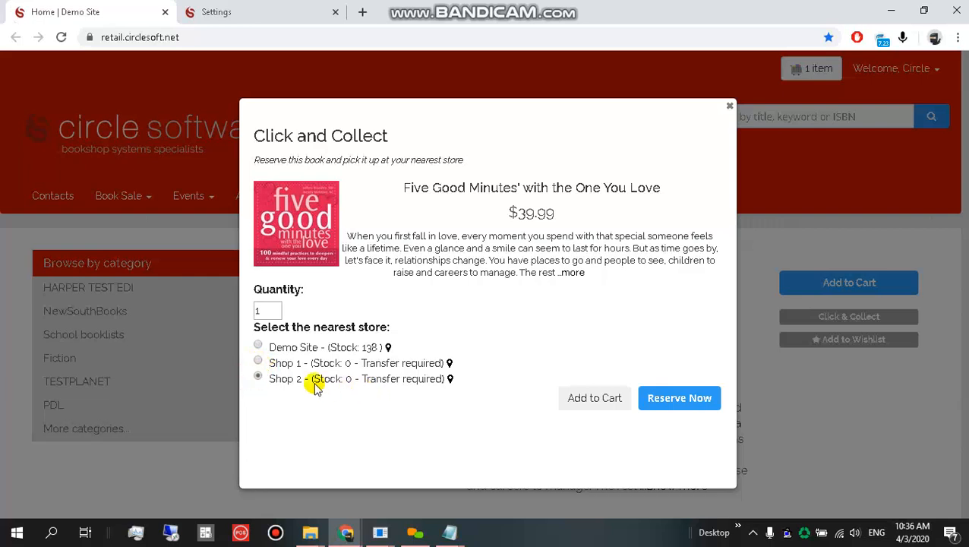
click(233, 6)
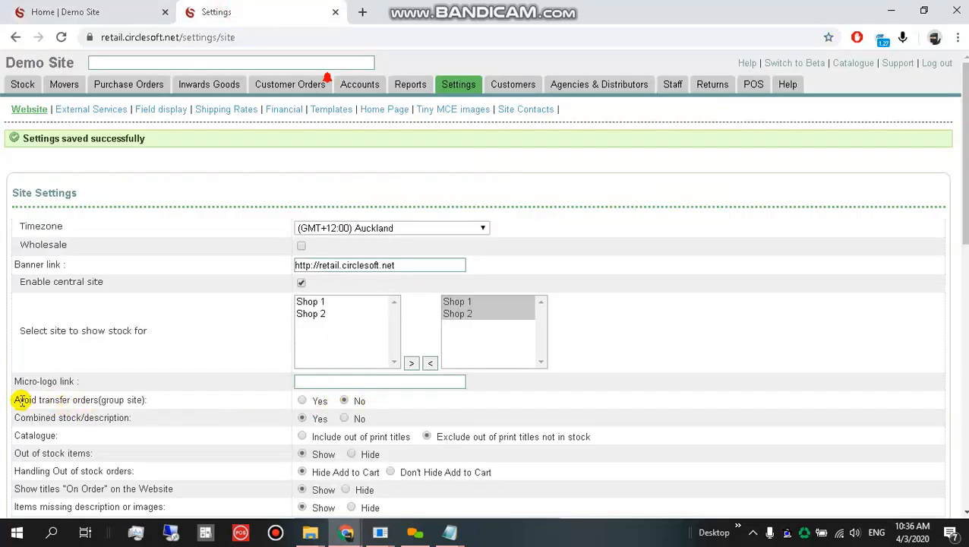
drag(16, 401, 146, 398)
scroll(146, 397, down, 2)
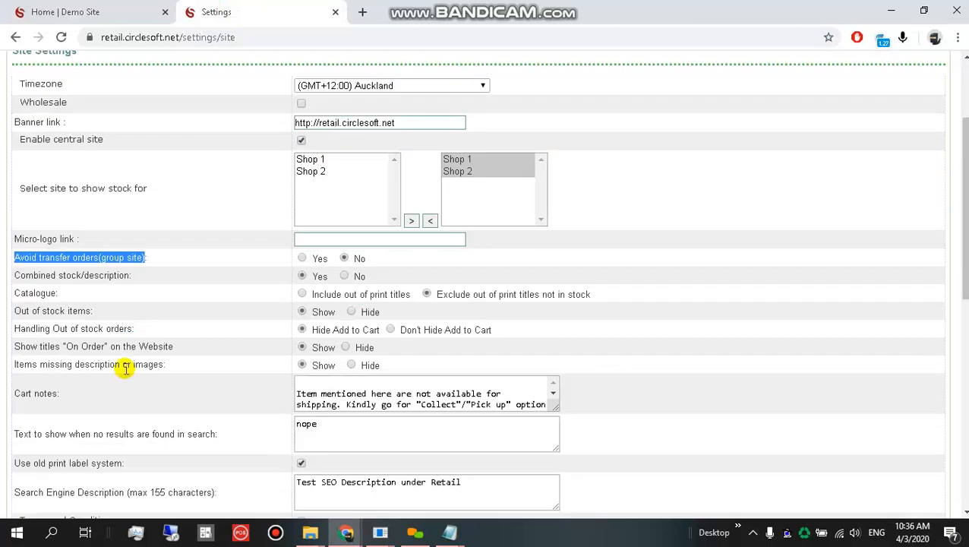
click(74, 286)
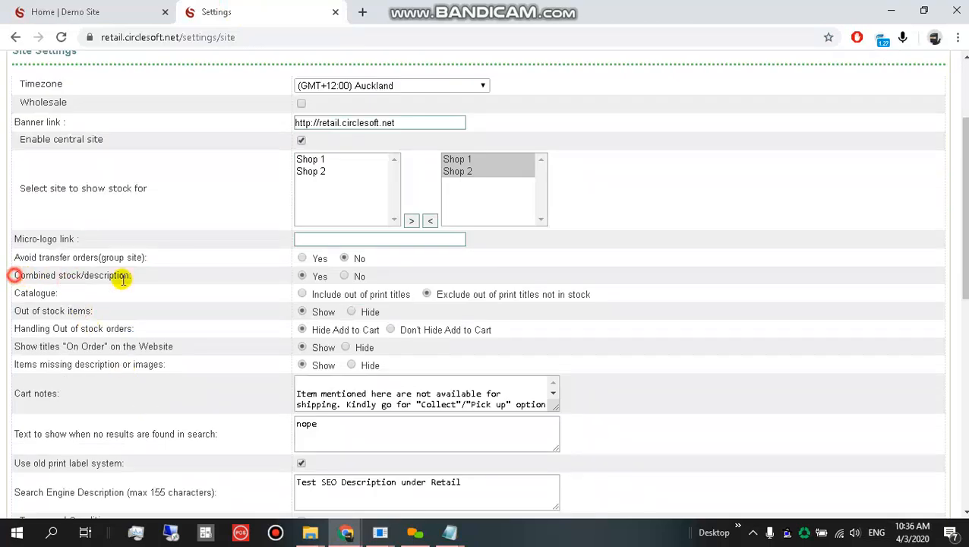
drag(122, 280, 133, 277)
click(344, 276)
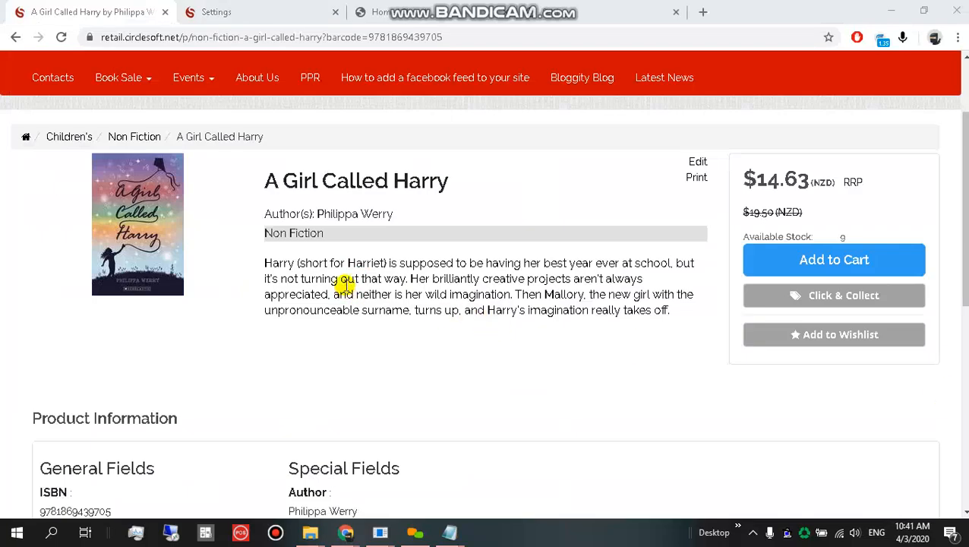
click(328, 8)
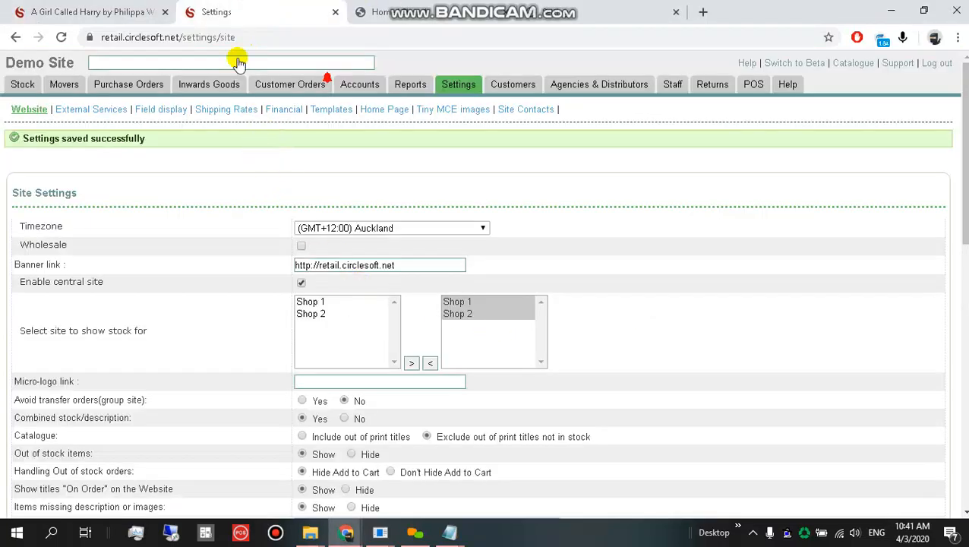
click(99, 10)
scroll(411, 253, up, 2)
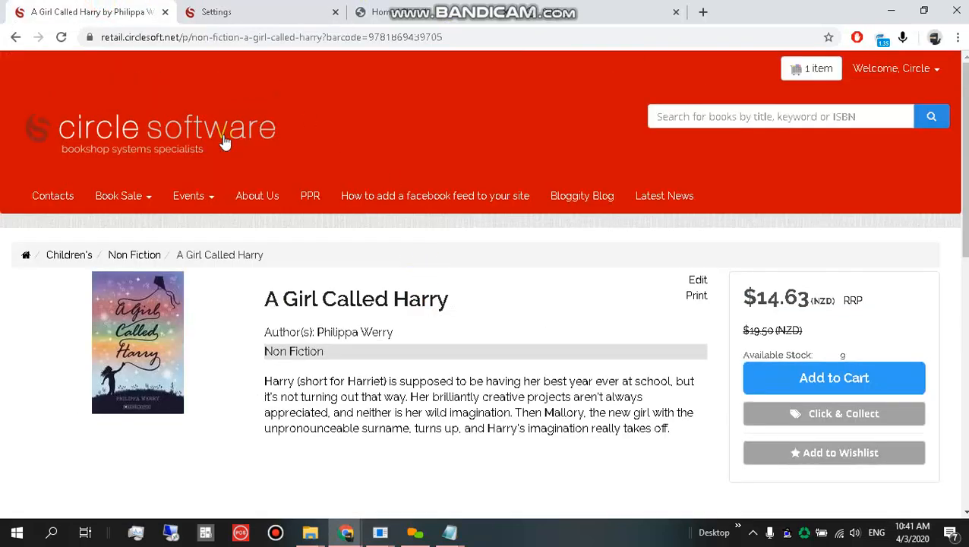
scroll(277, 281, down, 5)
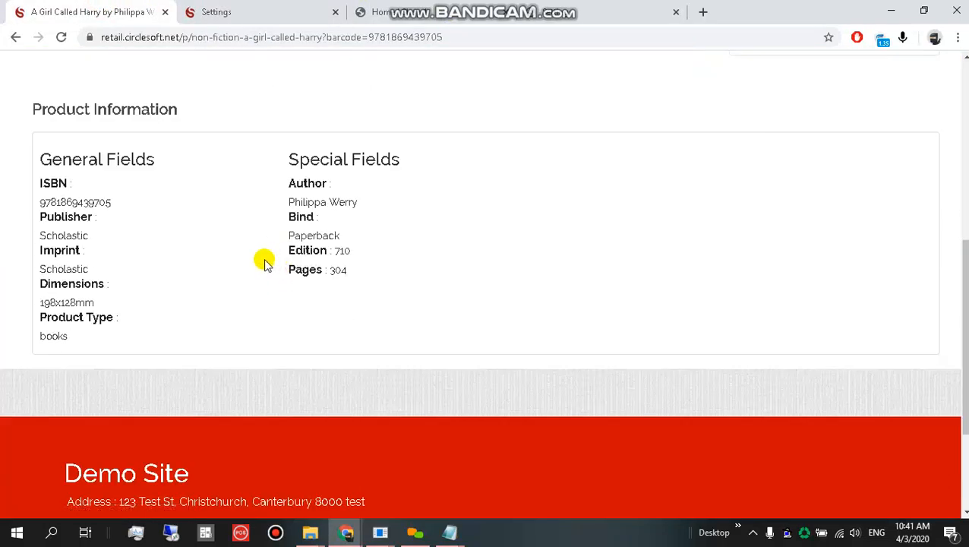
scroll(258, 274, up, 3)
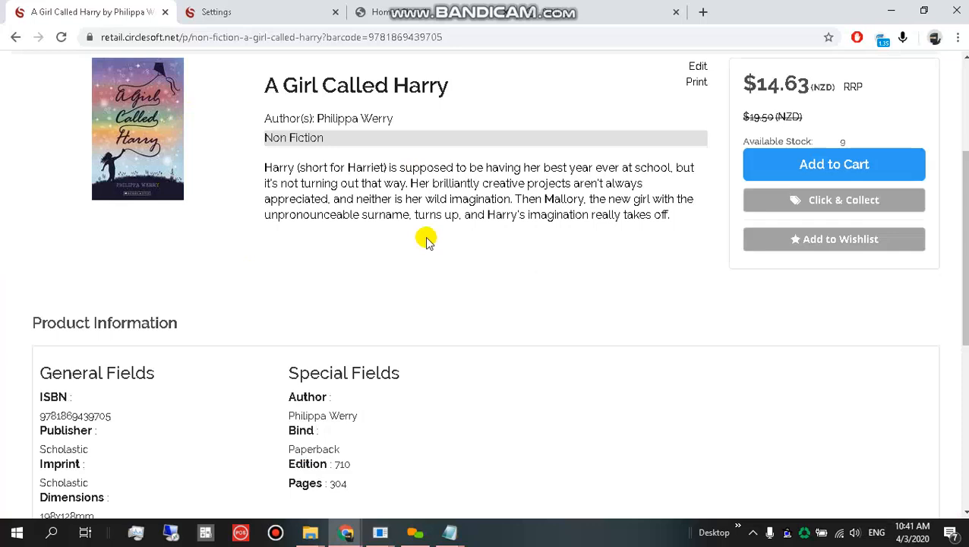
scroll(426, 240, up, 3)
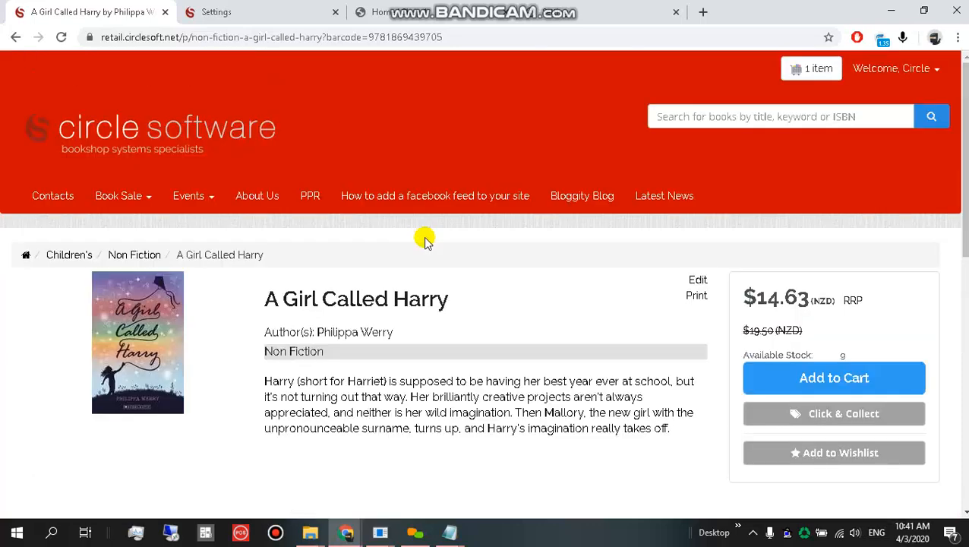
click(273, 11)
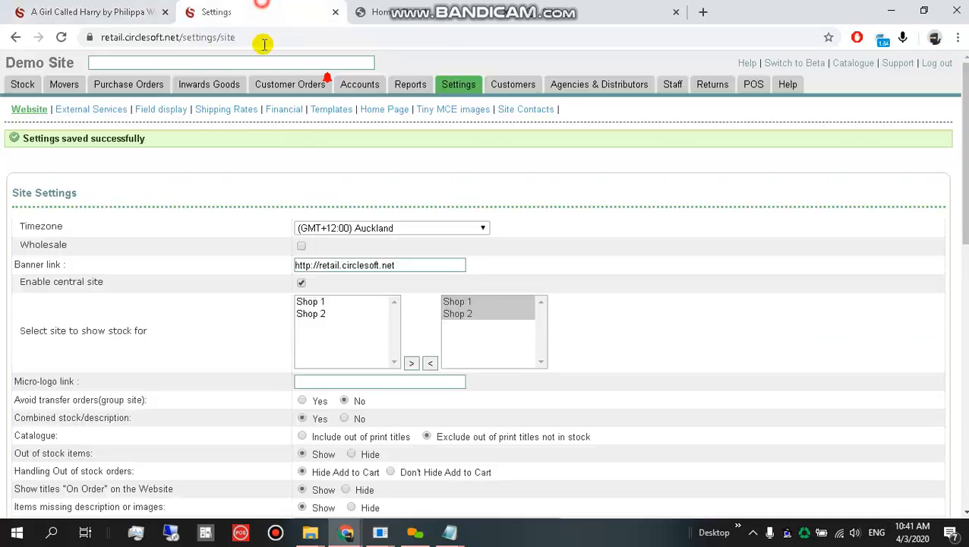
Set Combined stock/description to No, save, and reload the A Girl Called Harry page.
click(344, 419)
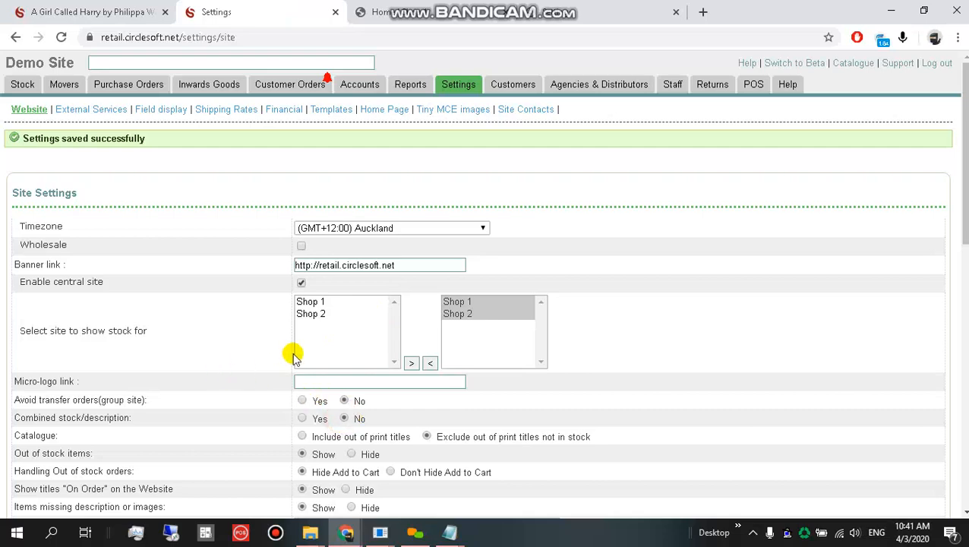
scroll(121, 380, down, 7)
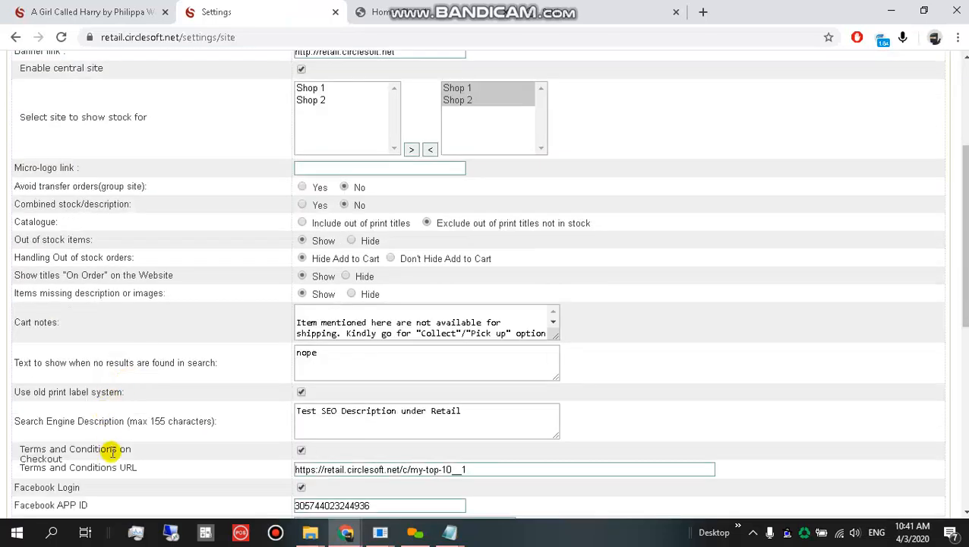
scroll(69, 471, down, 3)
click(61, 493)
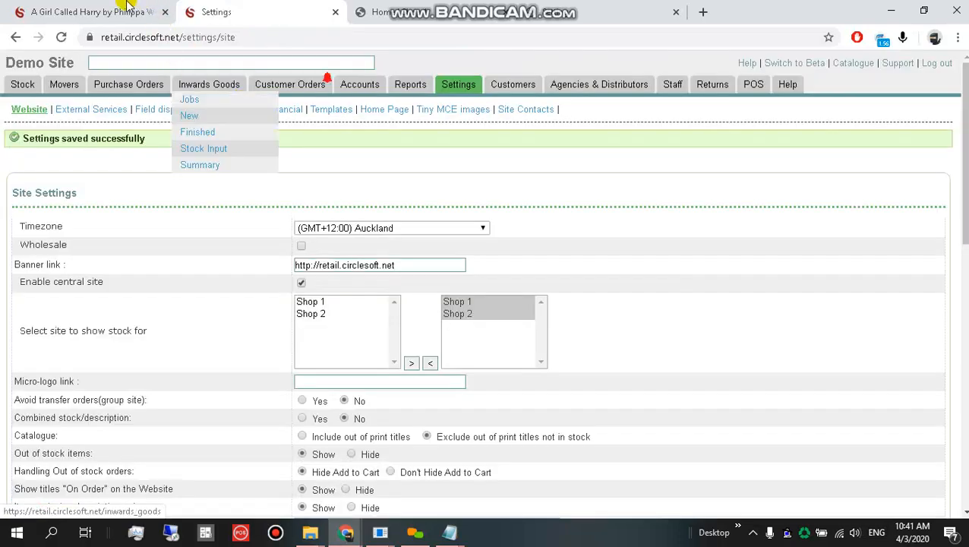
click(126, 9)
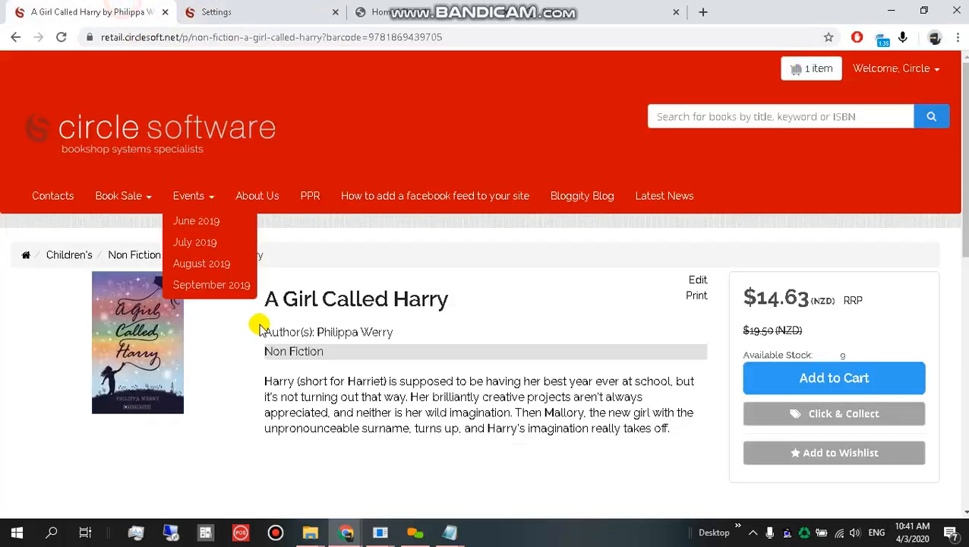
key(F5)
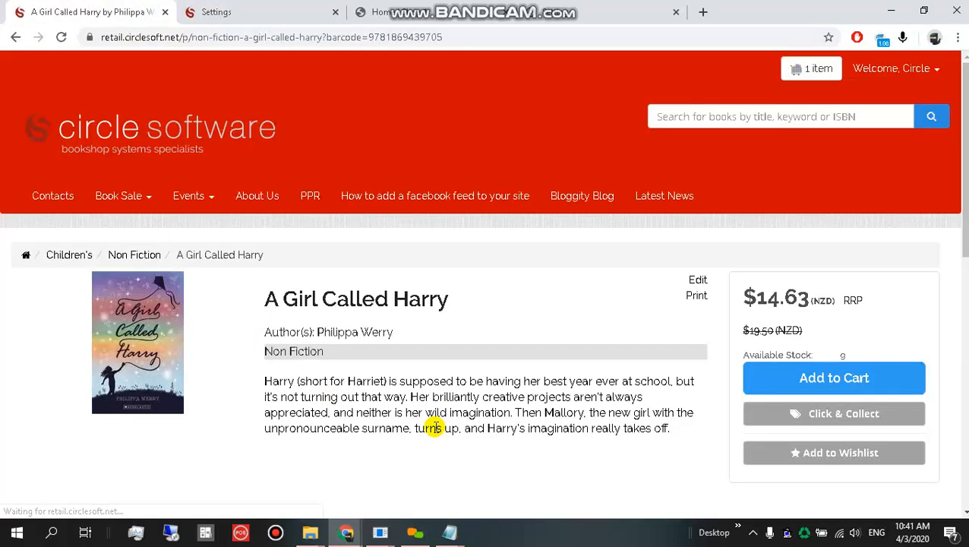
Strip the book path from the store URL to load the home page, then return to retail Site Settings.
click(491, 7)
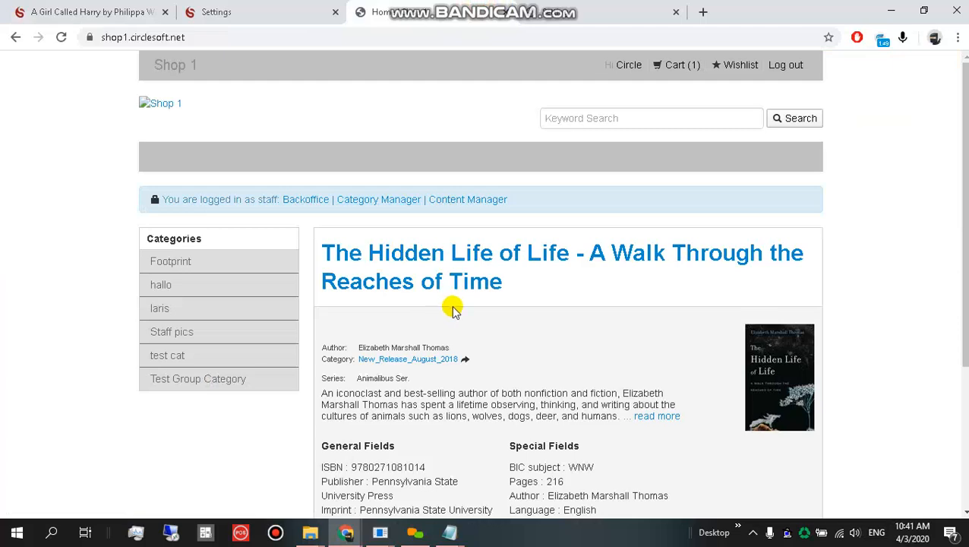
click(106, 7)
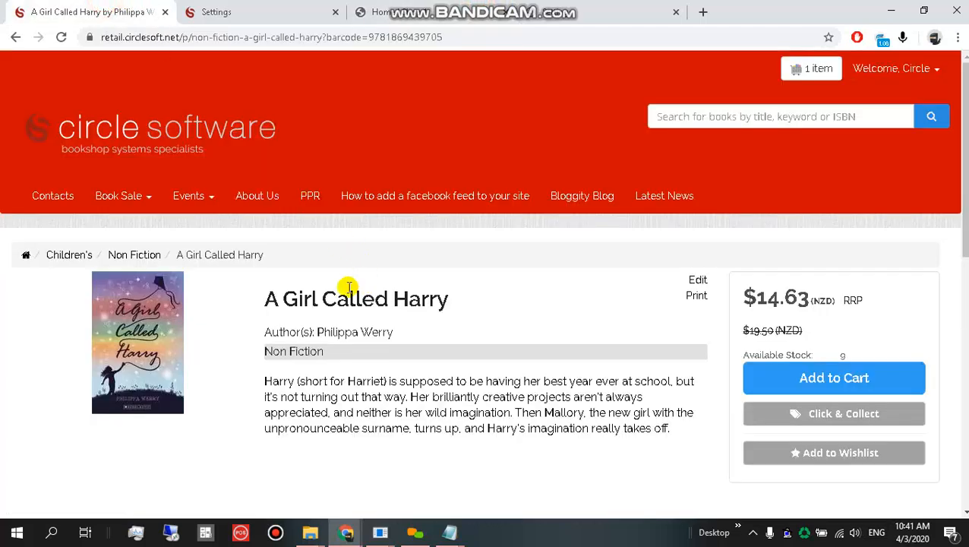
drag(182, 36, 699, 50)
key(BackSpace)
key(Return)
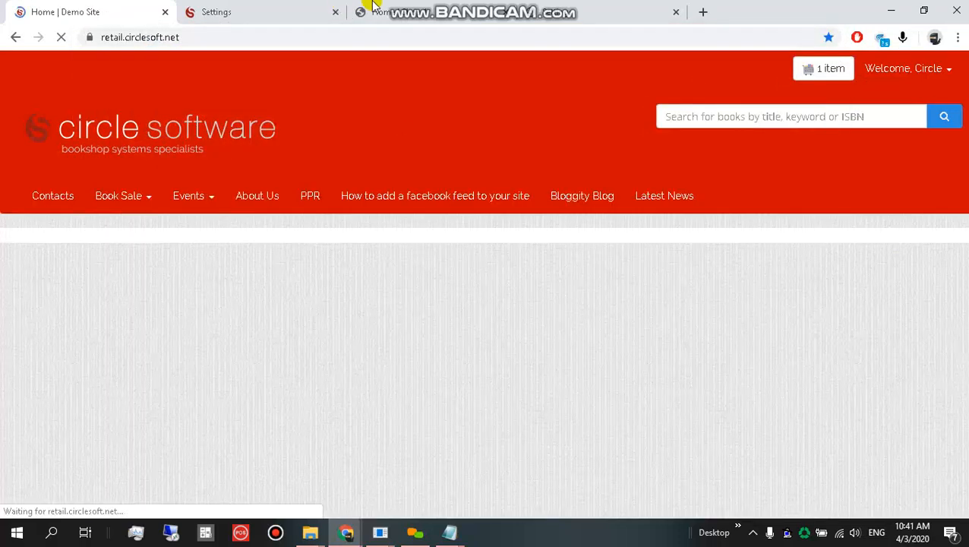
scroll(475, 345, down, 2)
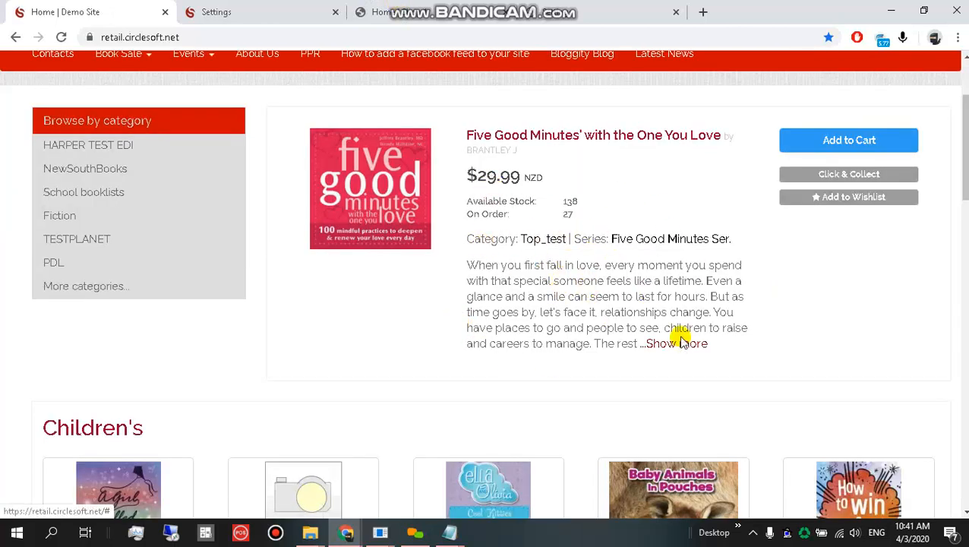
click(228, 11)
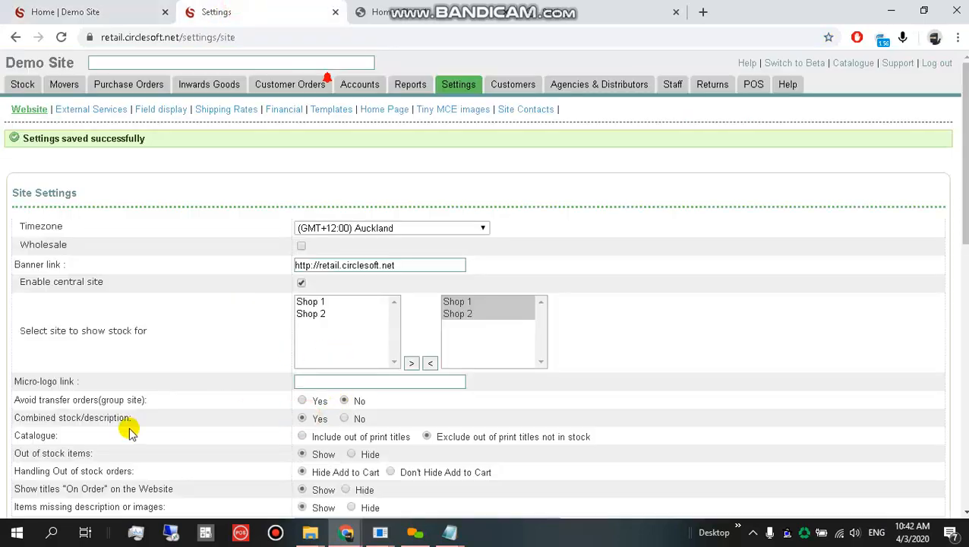
Save the retail site settings and reload the web store home page to check them.
scroll(122, 441, down, 9)
click(48, 493)
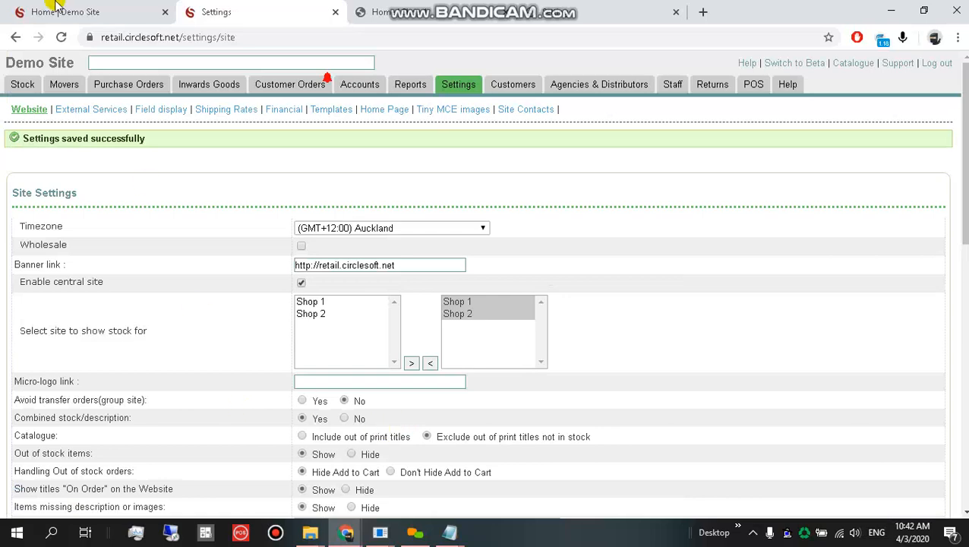
click(57, 6)
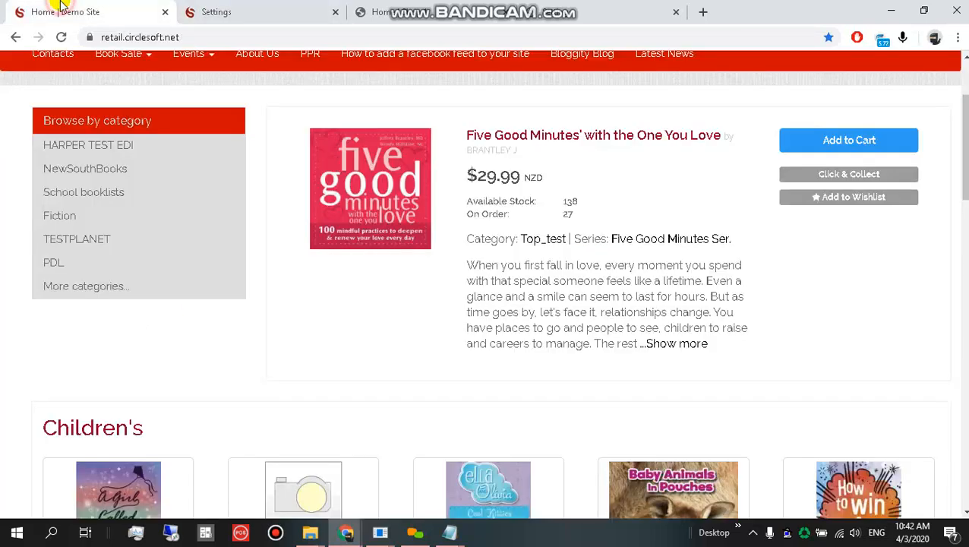
key(F5)
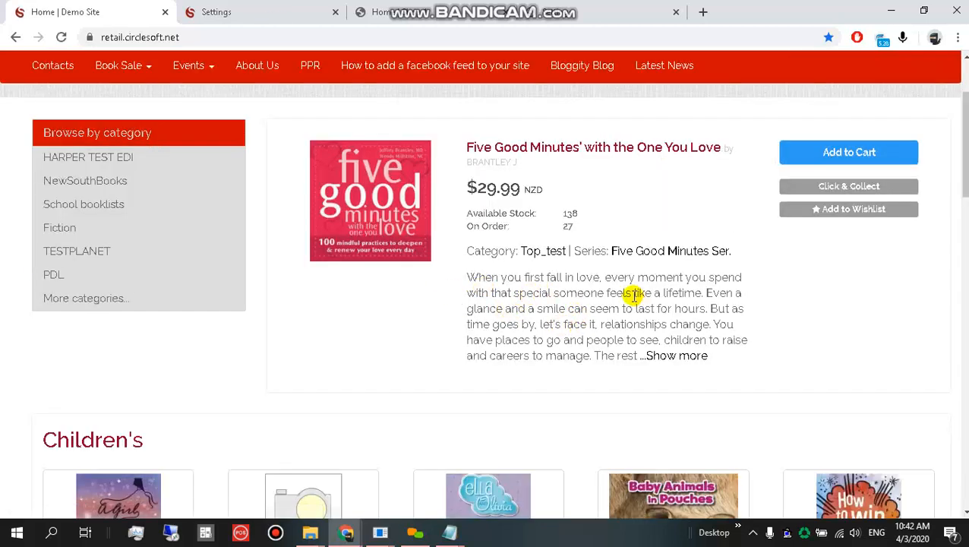
Go to the Shop 1 storefront showing The Hidden Life of Life.
scroll(586, 297, up, 2)
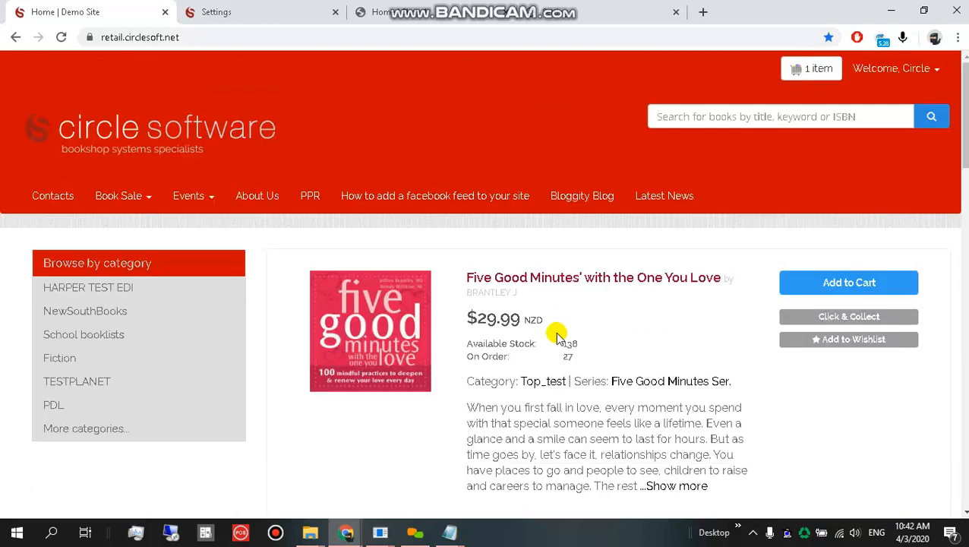
click(251, 9)
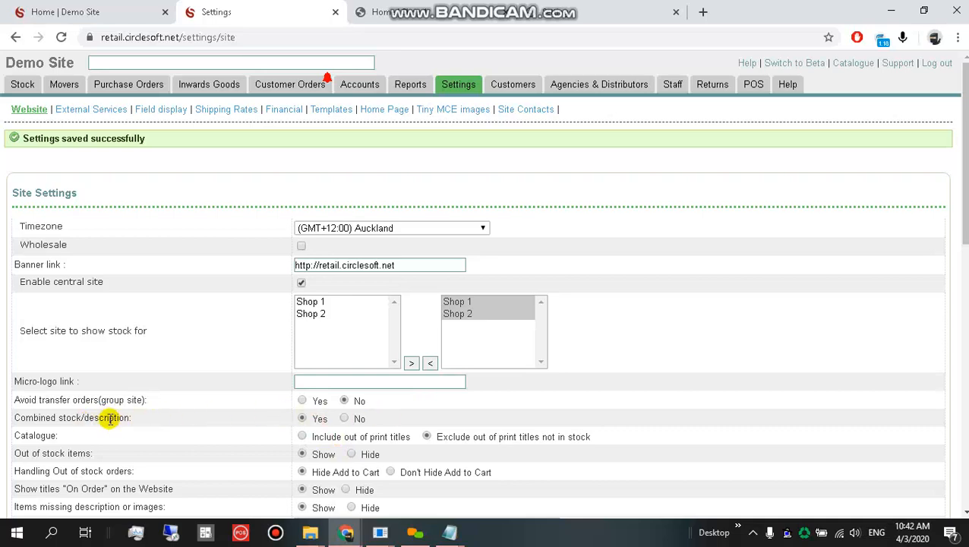
click(419, 7)
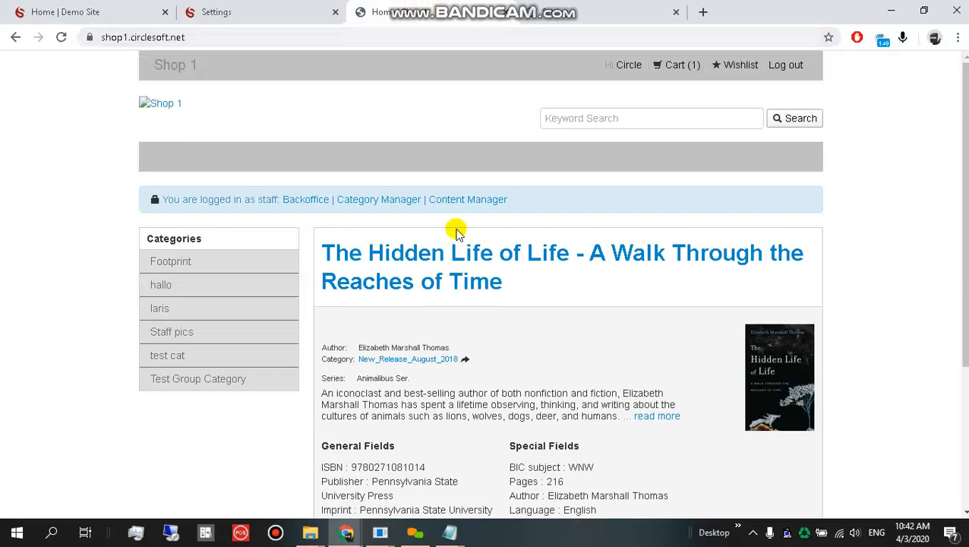
Reload the Shop 1 product page and inspect its General and Special Fields details.
scroll(486, 319, down, 2)
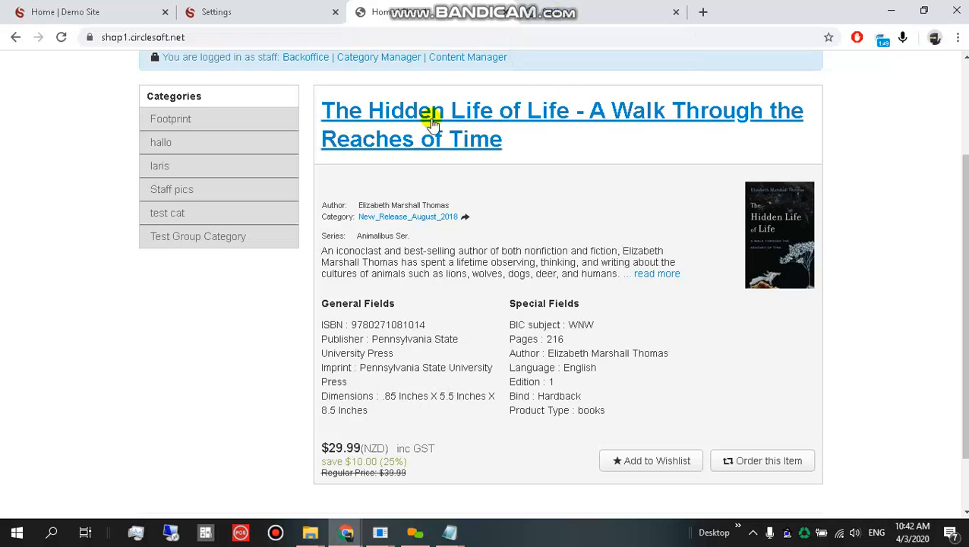
click(617, 7)
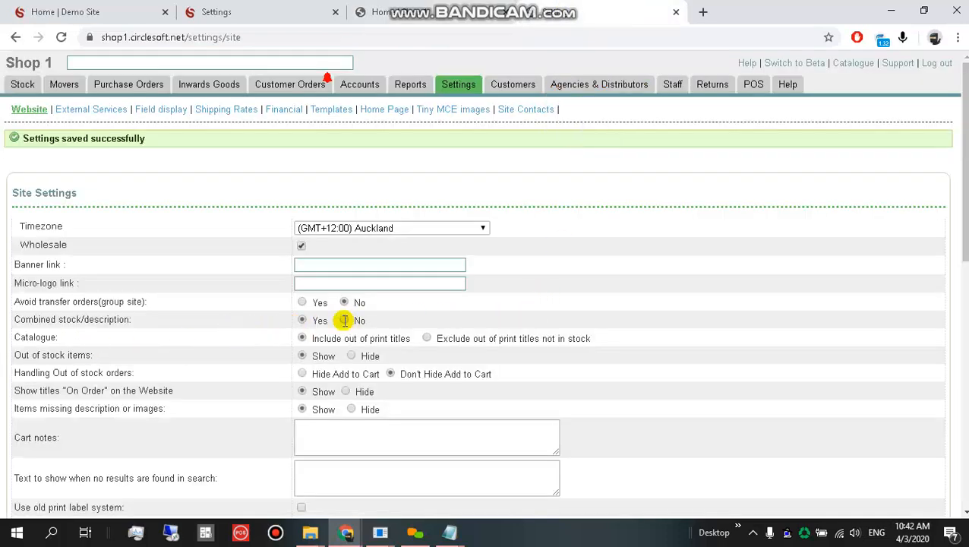
click(472, 6)
scroll(410, 338, up, 2)
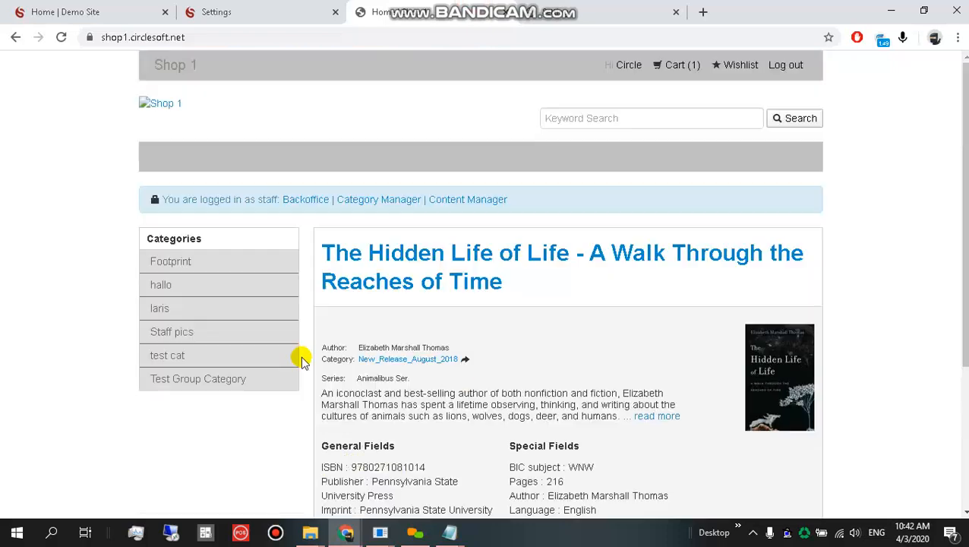
click(326, 199)
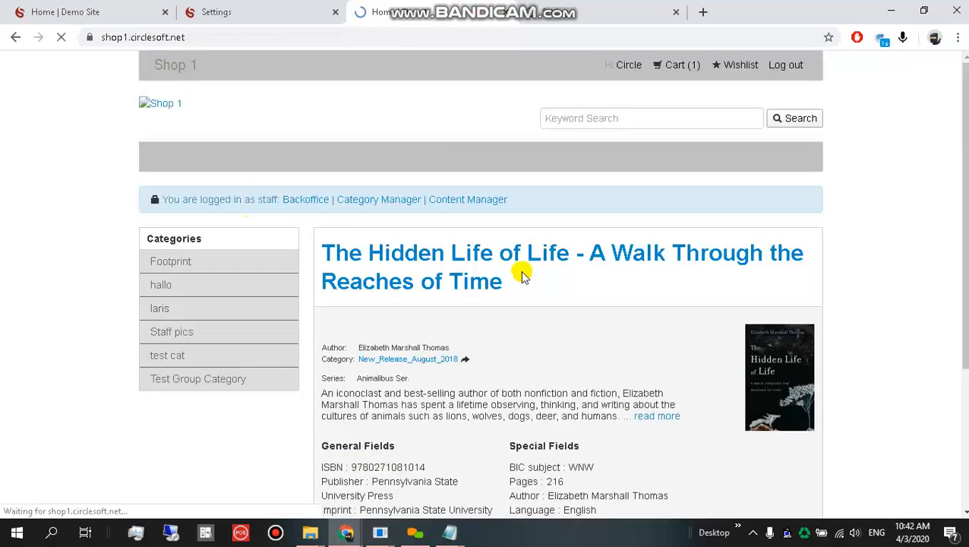
scroll(455, 264, down, 2)
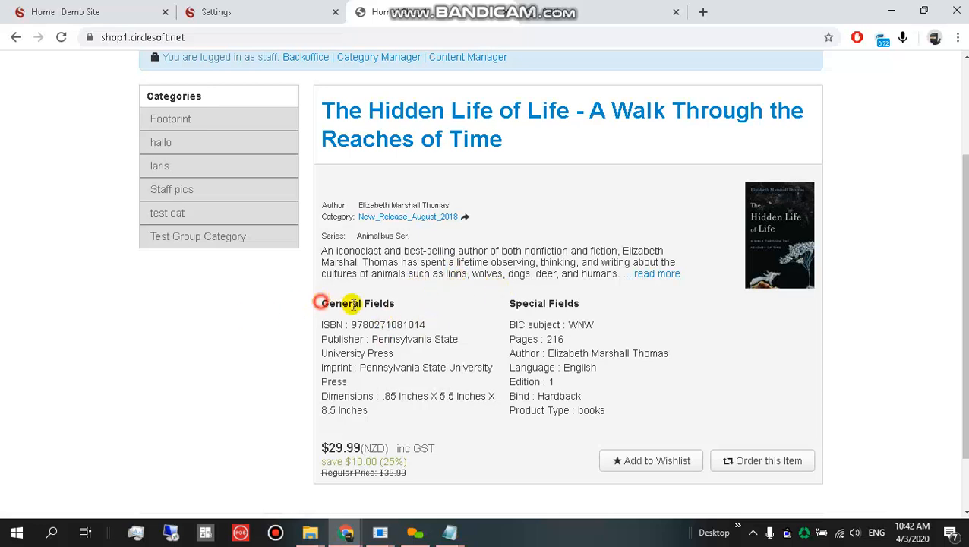
drag(352, 304, 636, 413)
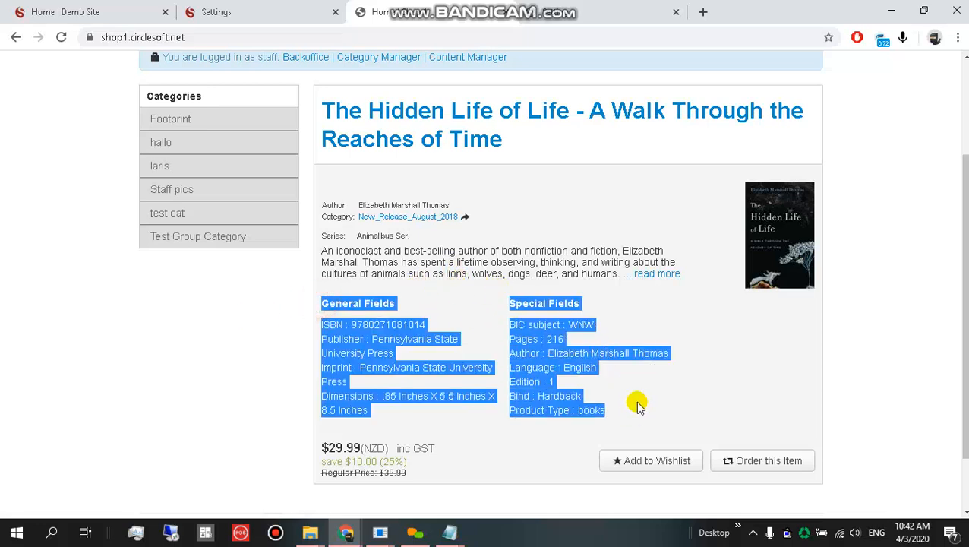
Set Shop 1's Combined stock/description to No, save, and reload the product page.
click(531, 3)
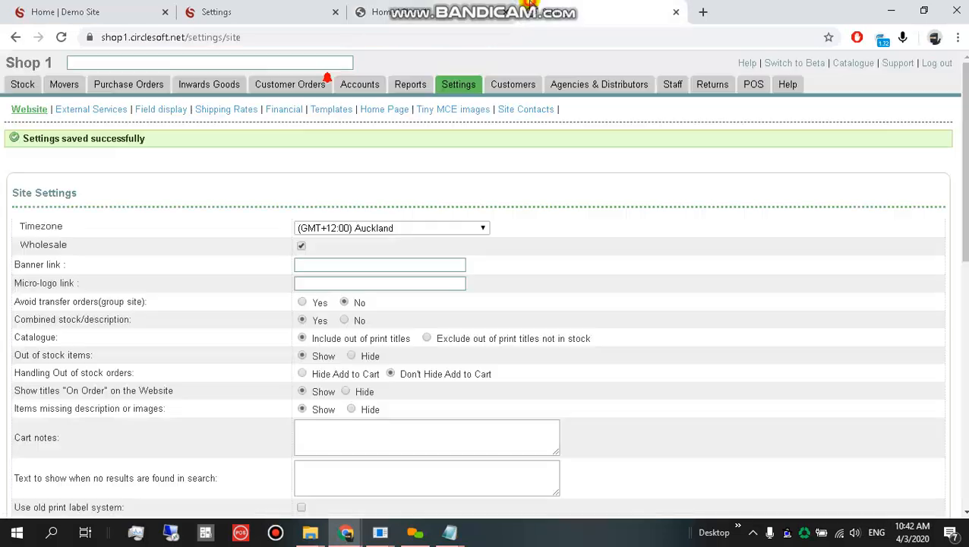
click(345, 321)
scroll(122, 411, down, 15)
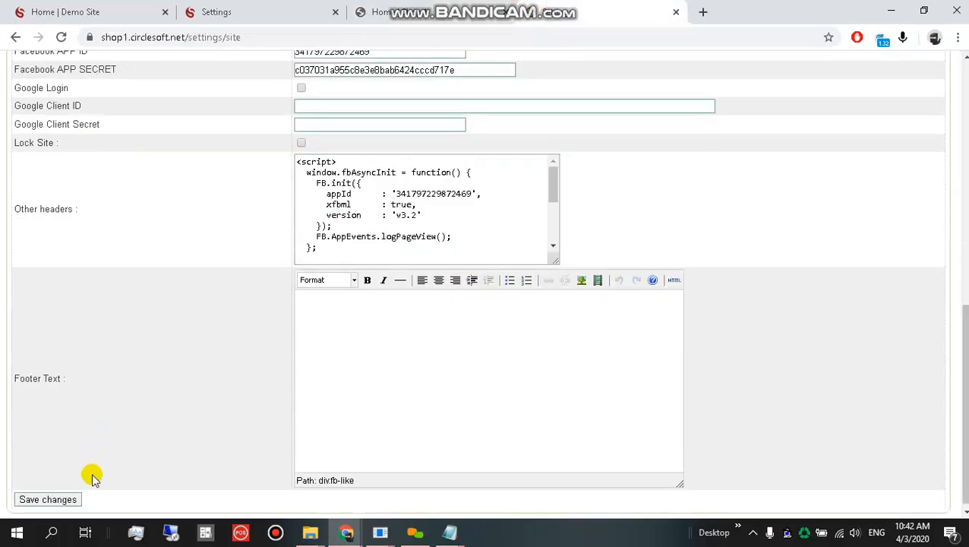
click(66, 493)
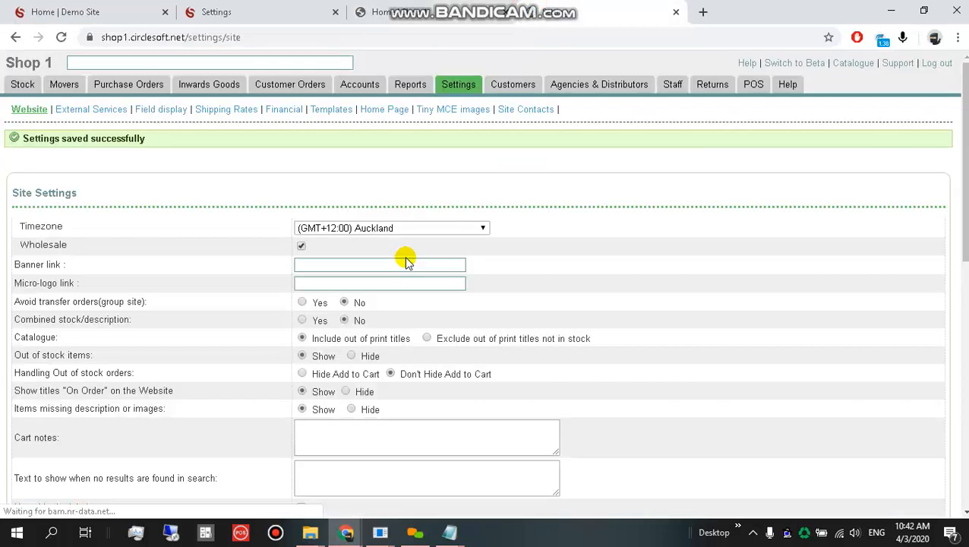
click(473, 6)
key(F5)
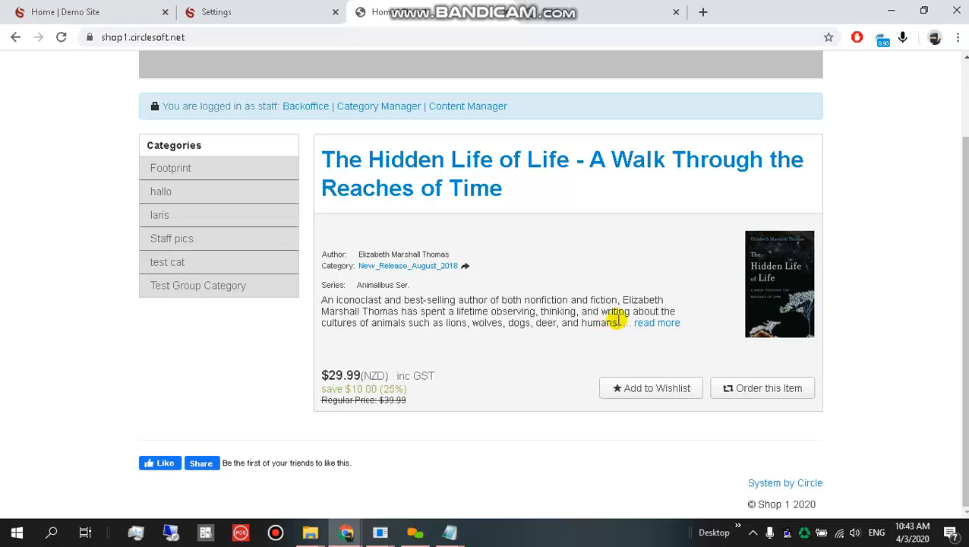
Save Shop 1 with Combined stock/description at Yes and reload its product page to confirm.
click(563, 6)
scroll(228, 395, down, 15)
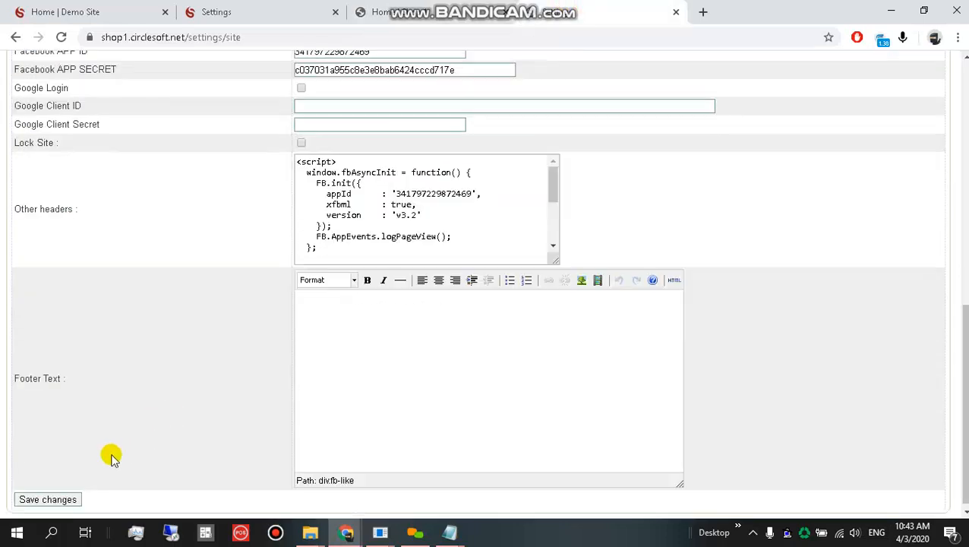
click(40, 497)
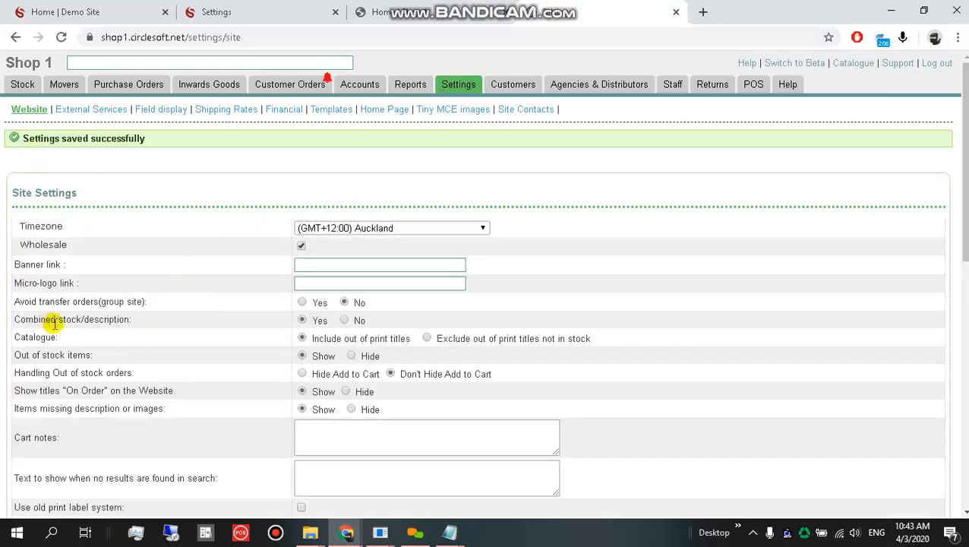
click(420, 8)
key(F5)
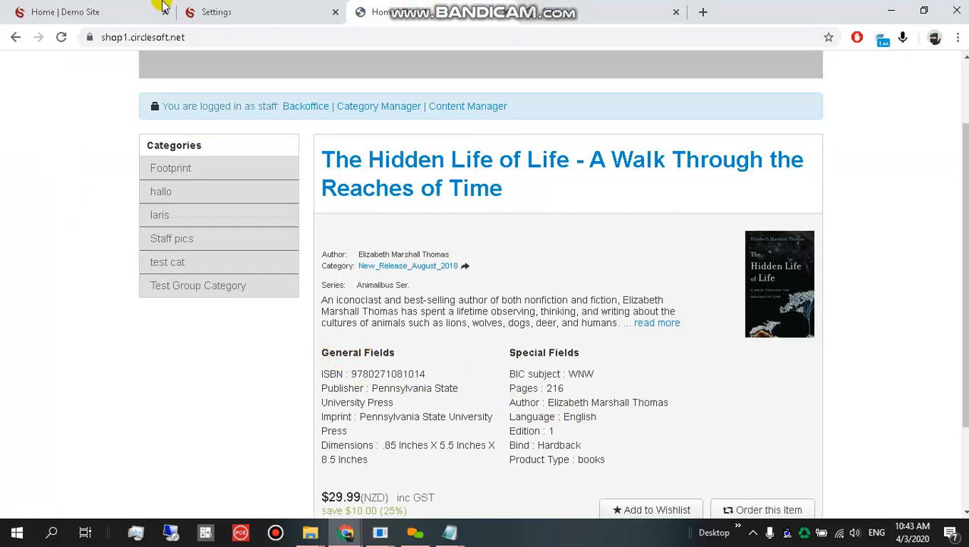
click(222, 9)
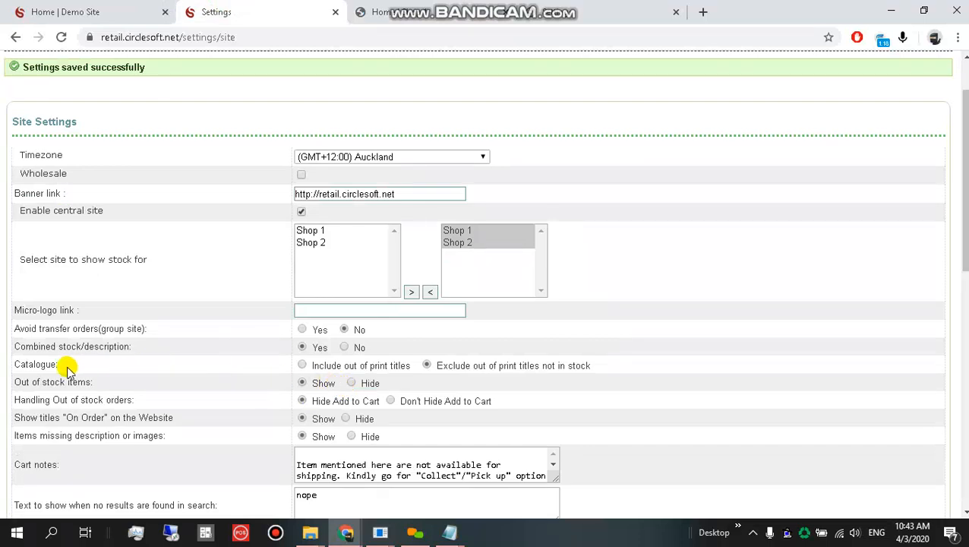
drag(16, 367, 126, 367)
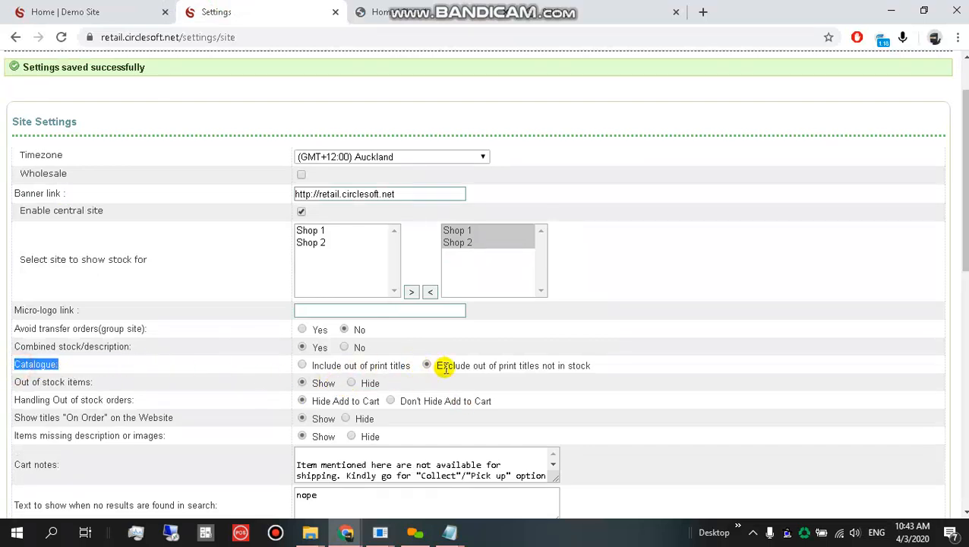
click(100, 9)
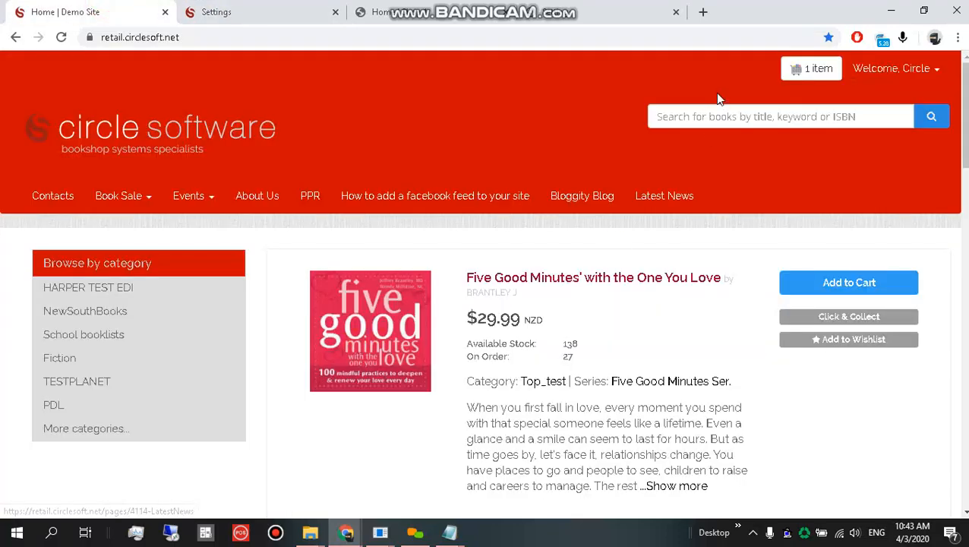
click(714, 116)
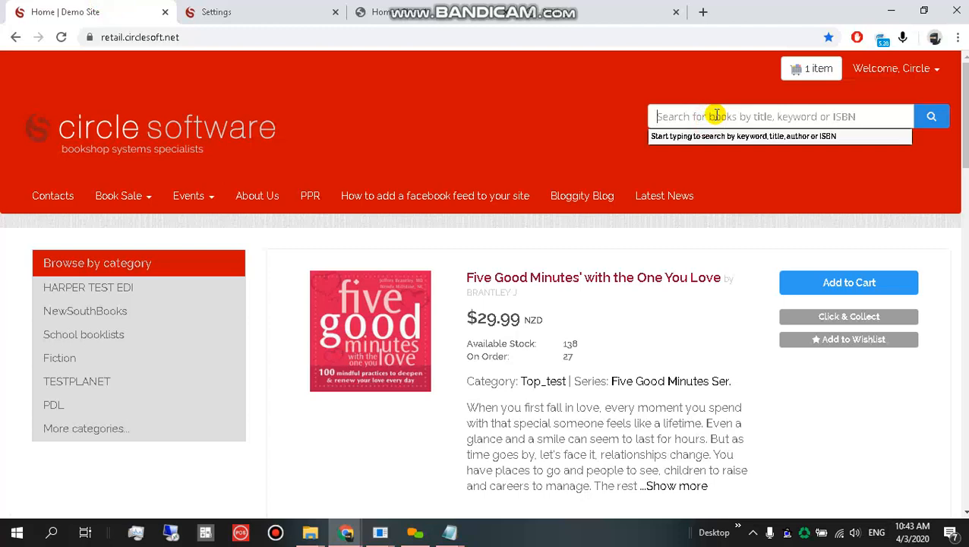
text(thr)
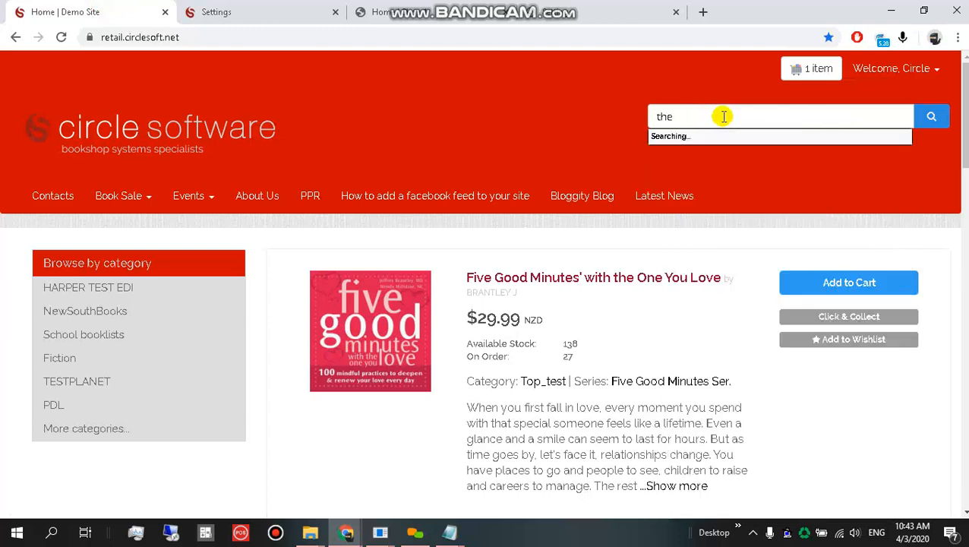
click(327, 11)
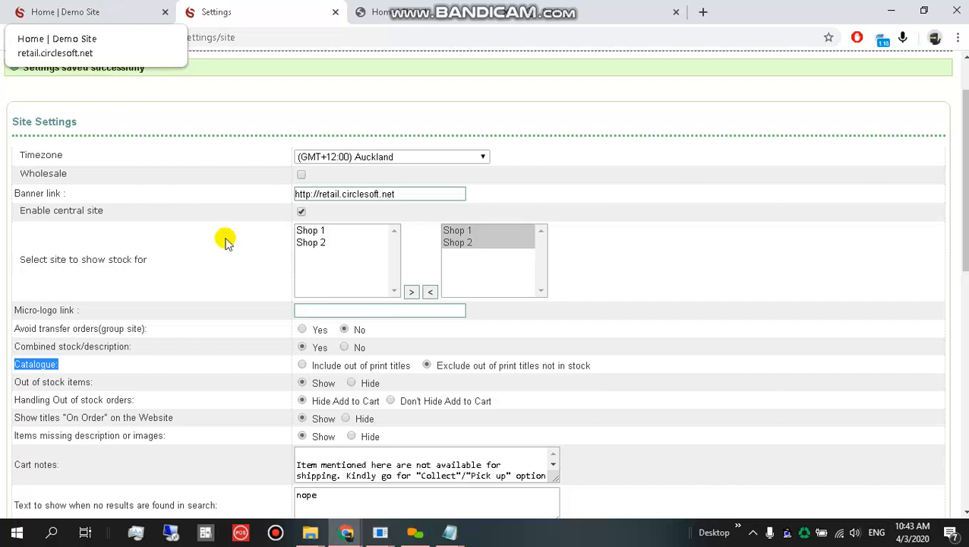
Take a screenshot of three of the site settings rows.
click(425, 380)
scroll(395, 384, down, 2)
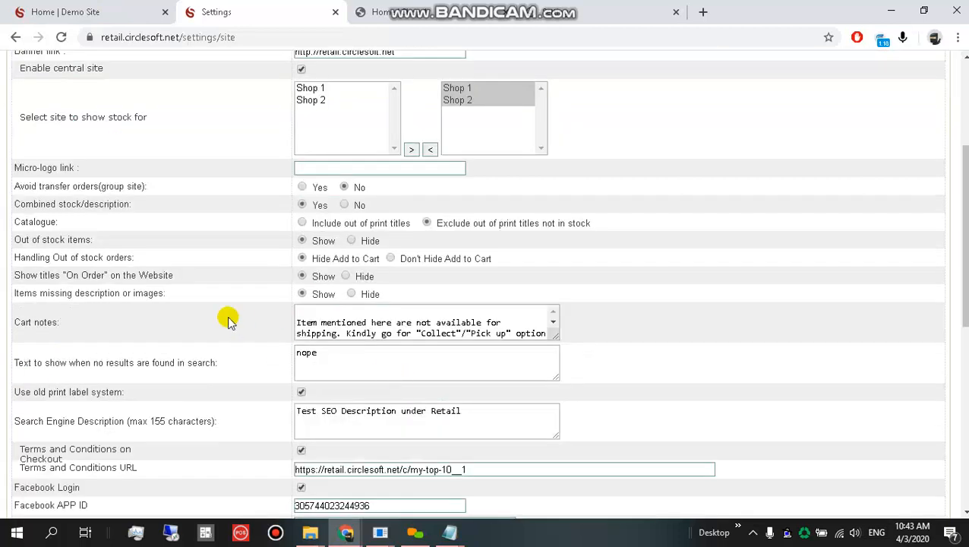
key(Print)
drag(7, 230, 538, 264)
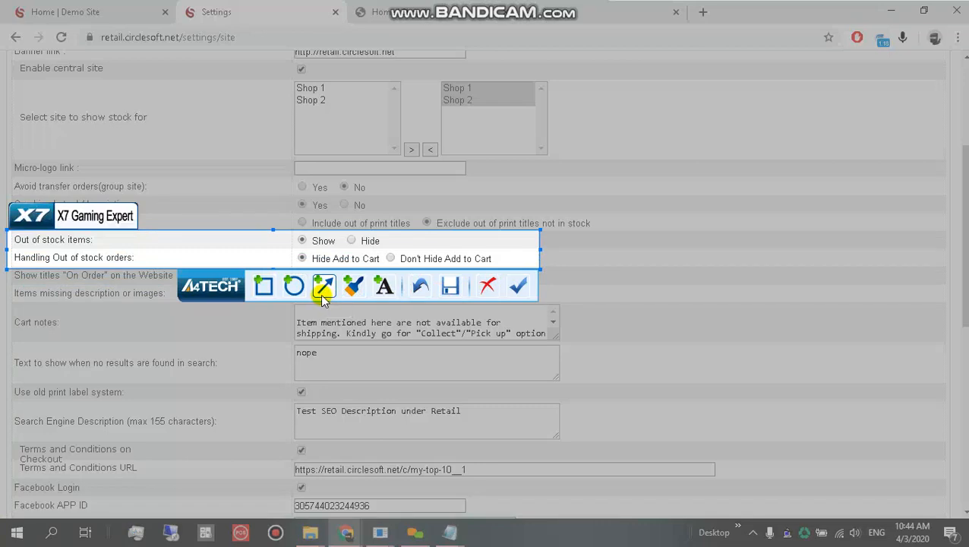
Choose Don't Hide Add to Cart for out-of-stock orders and save the site settings.
click(487, 287)
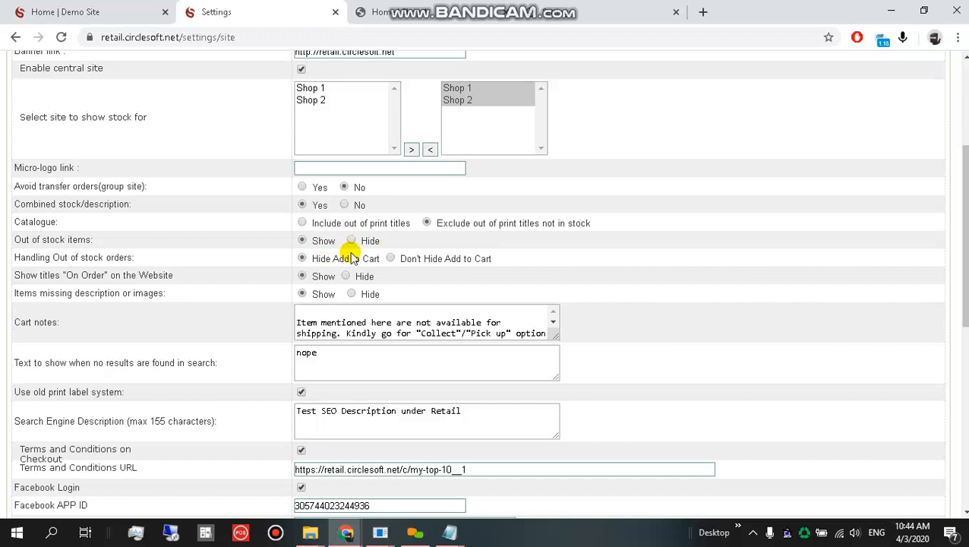
click(91, 239)
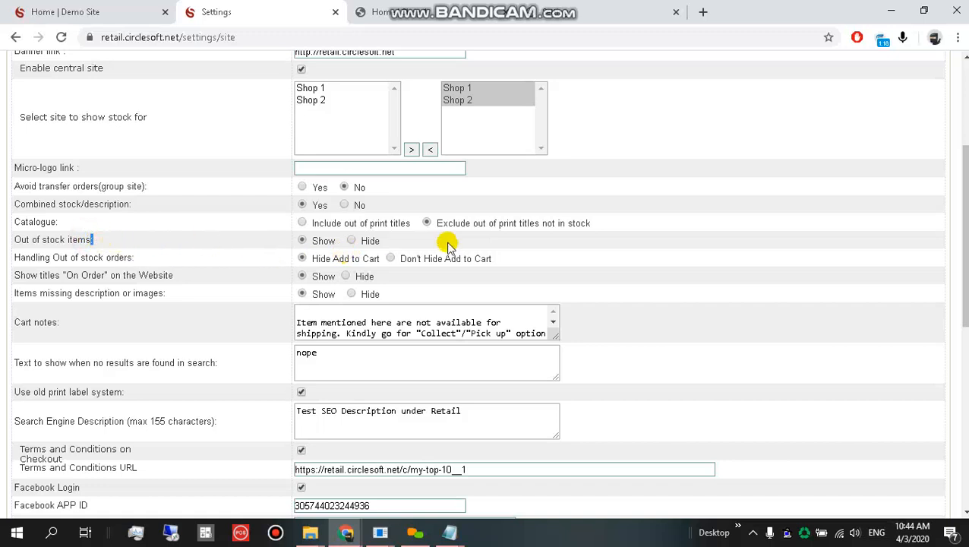
click(395, 258)
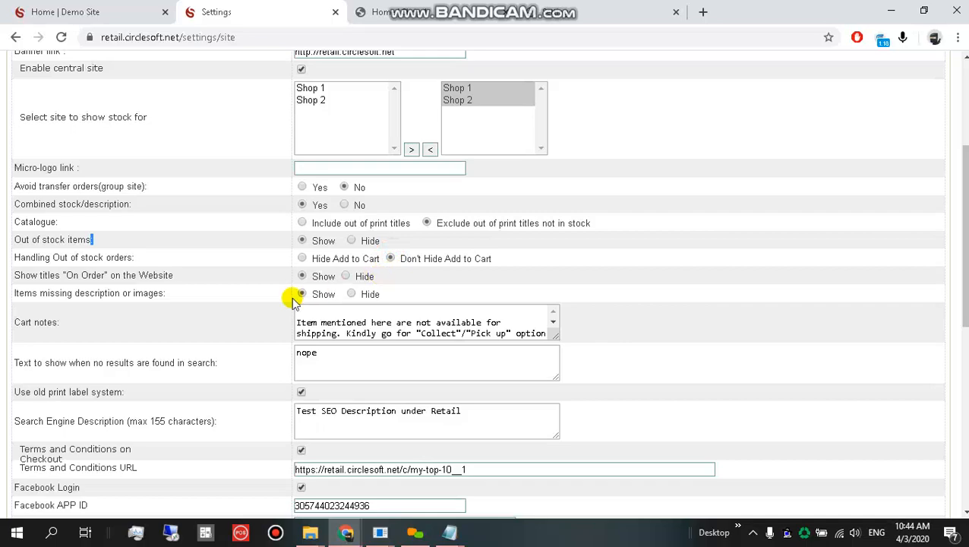
scroll(292, 299, down, 6)
click(64, 495)
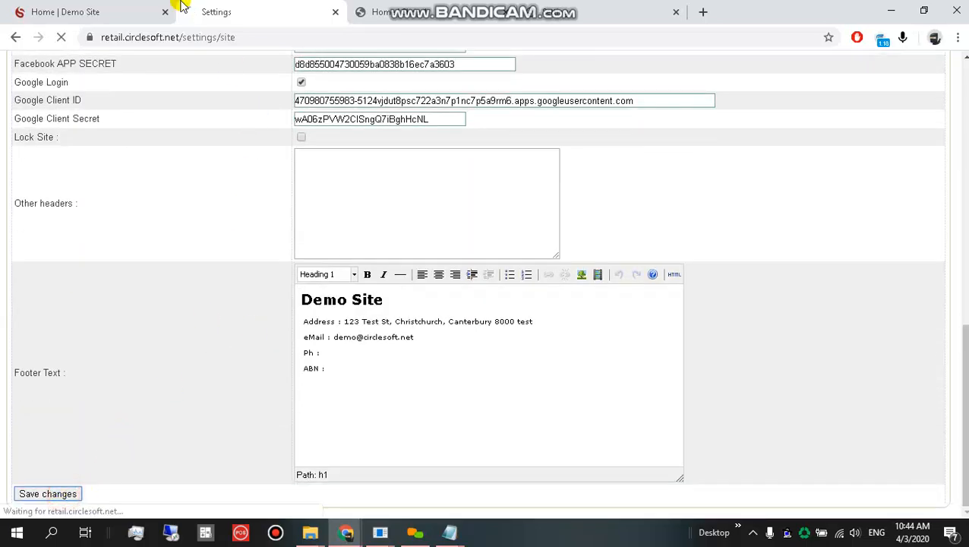
Refresh the web store home page so Bryan's Books out-of-stock titles show Order this Item.
click(95, 12)
scroll(404, 279, down, 7)
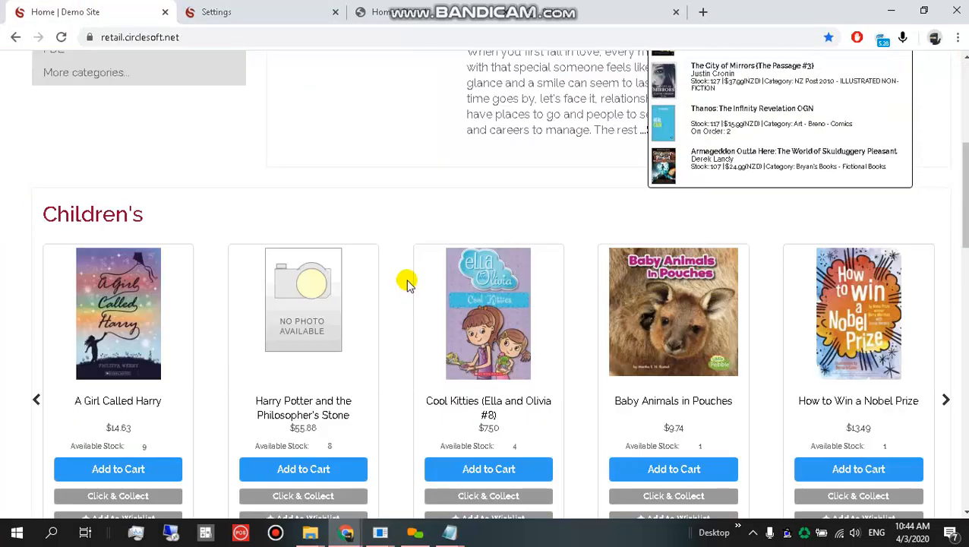
scroll(373, 354, down, 5)
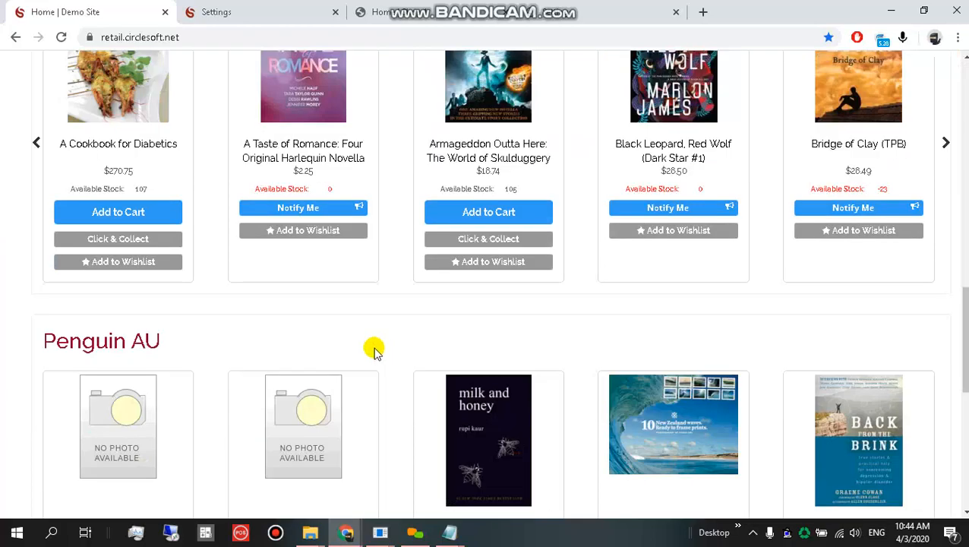
scroll(189, 253, up, 1)
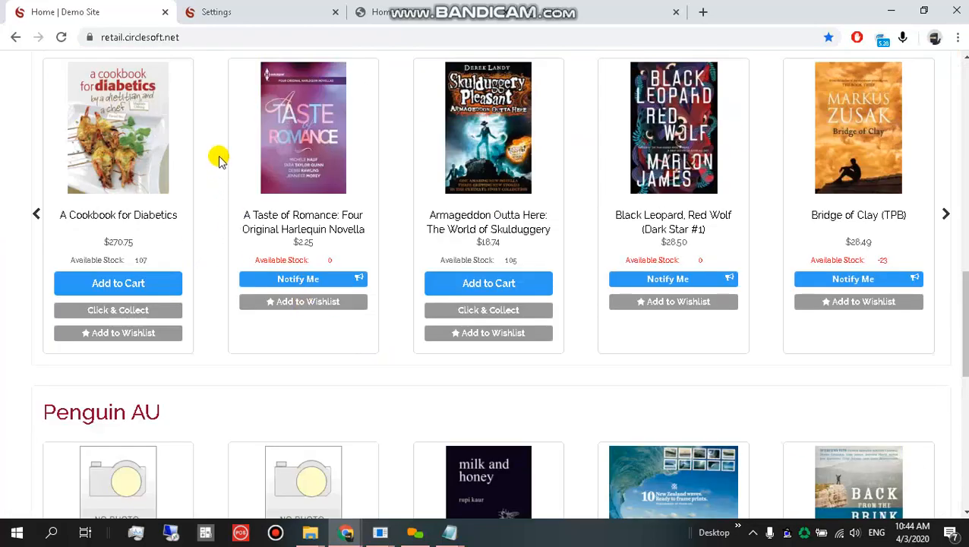
drag(216, 155, 391, 355)
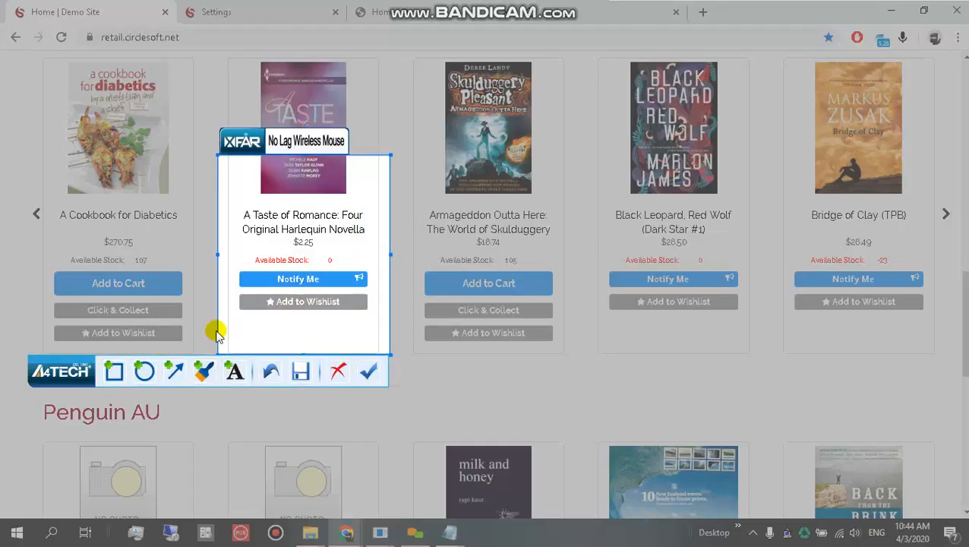
click(113, 370)
drag(232, 261, 375, 284)
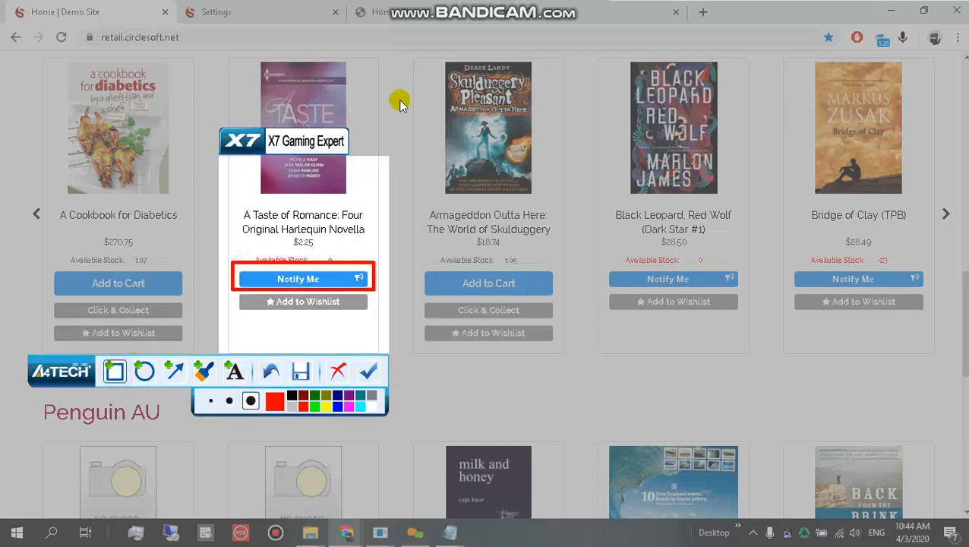
key(Escape)
click(345, 276)
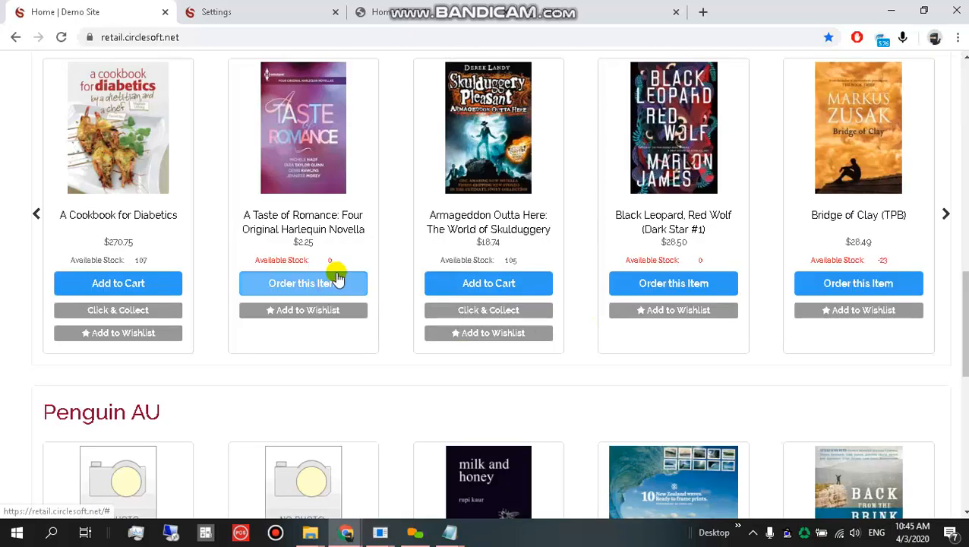
Add the zero-stock A Taste of Romance to the cart with Order this Item.
click(338, 288)
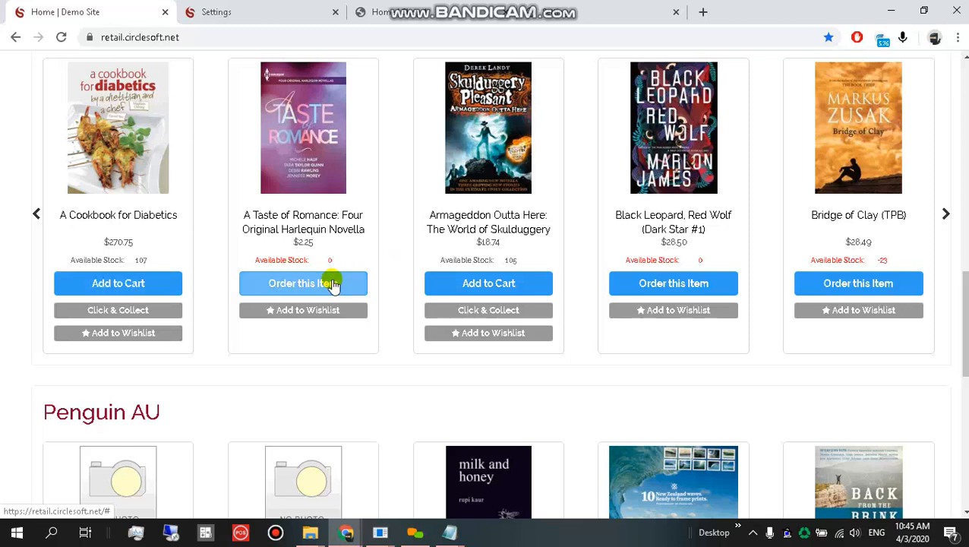
click(320, 221)
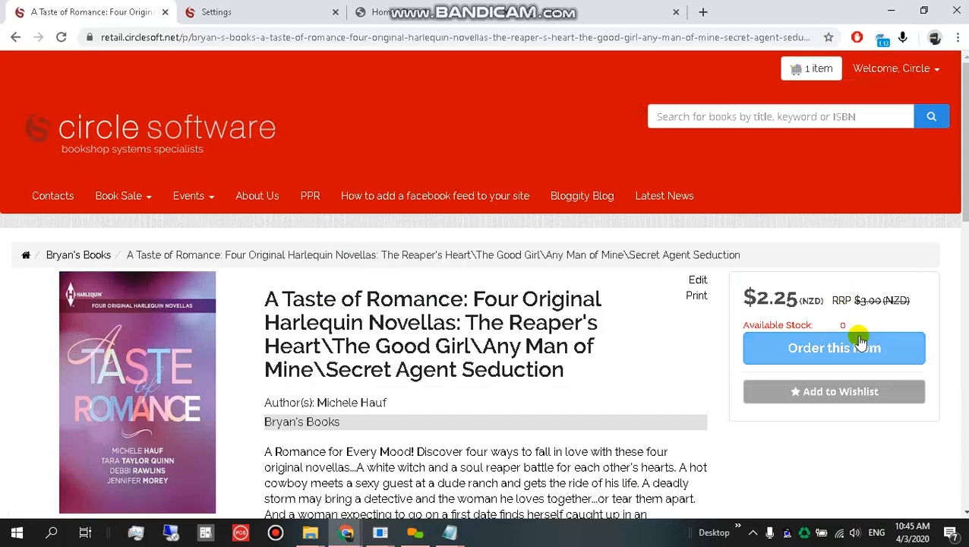
click(824, 355)
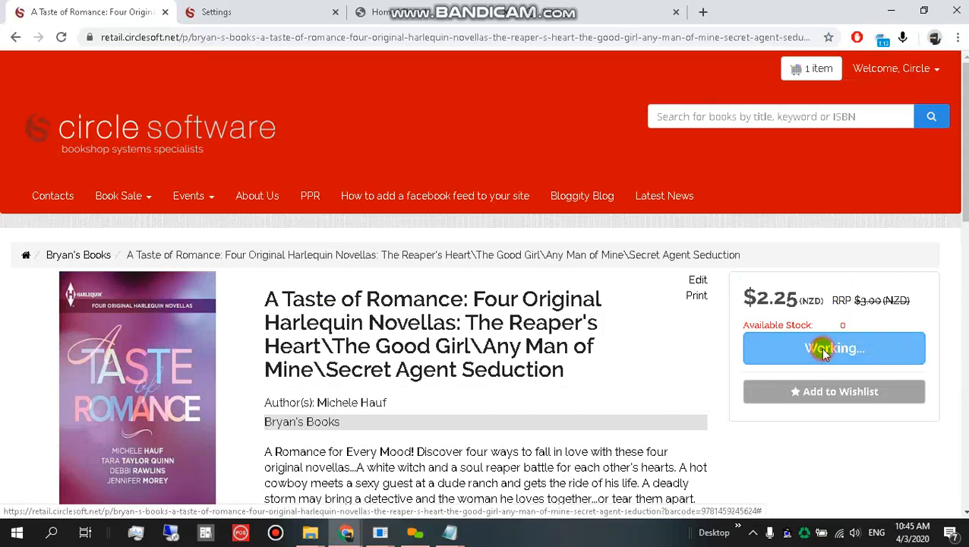
click(405, 406)
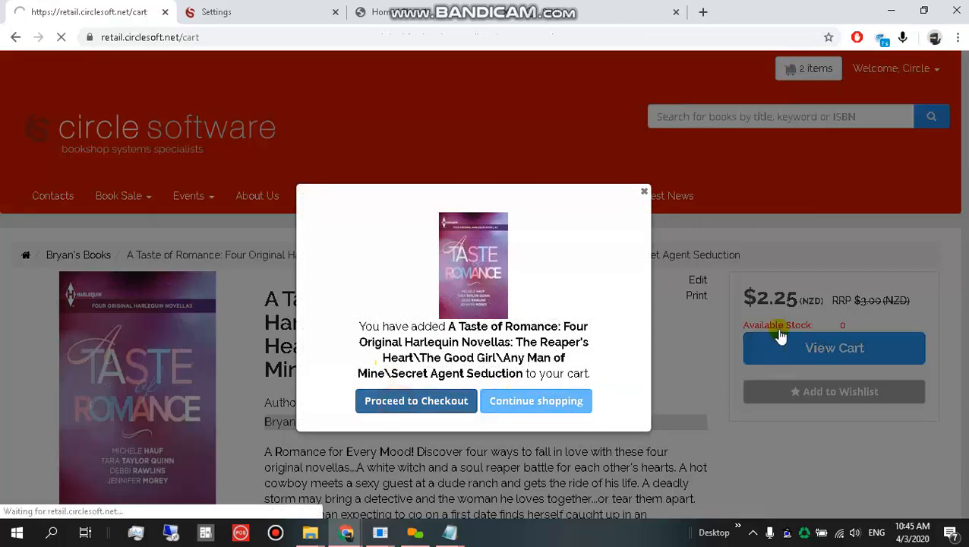
Proceed from the cart to checkout showing two items totalling $43.49, then return home.
scroll(685, 338, down, 2)
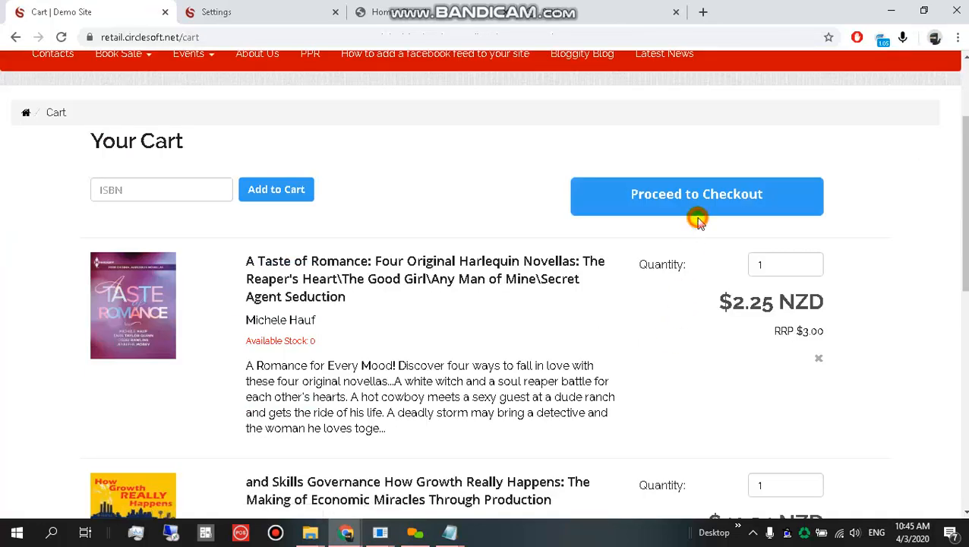
drag(238, 344, 363, 341)
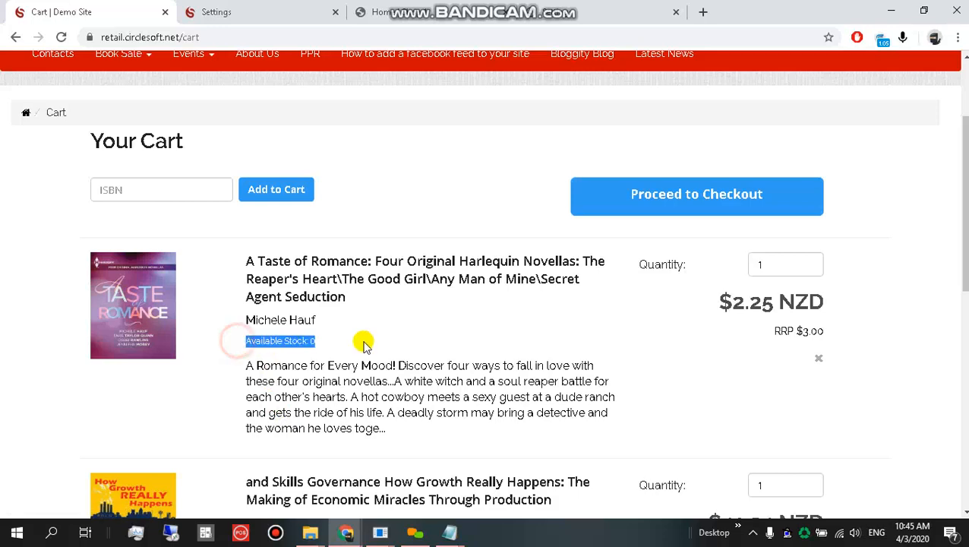
scroll(380, 350, down, 5)
click(643, 383)
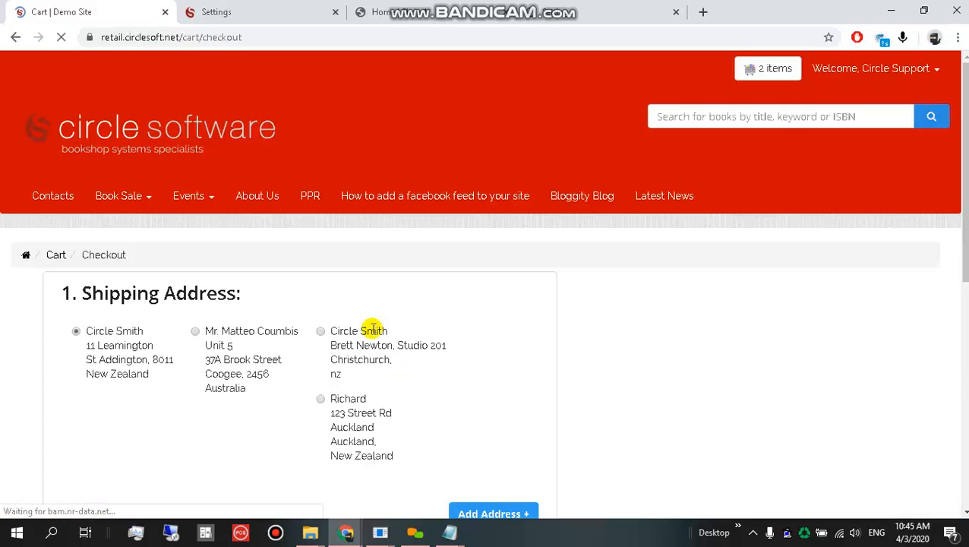
scroll(372, 343, down, 4)
scroll(837, 227, down, 4)
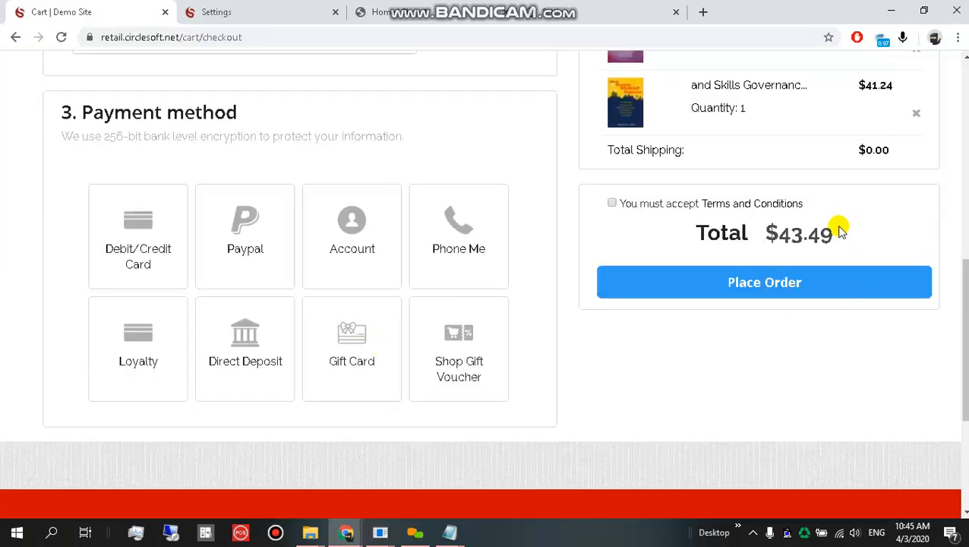
scroll(790, 238, up, 3)
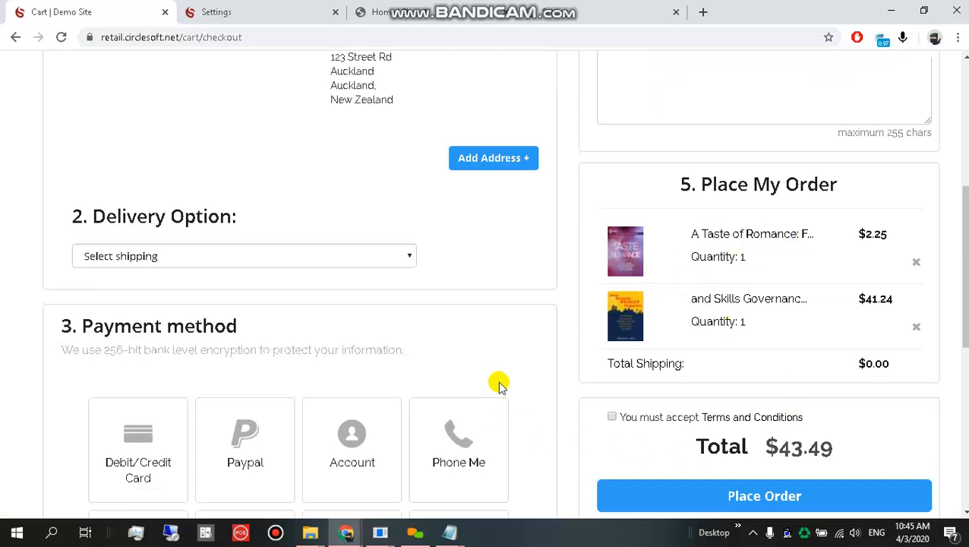
scroll(133, 324, up, 5)
click(133, 142)
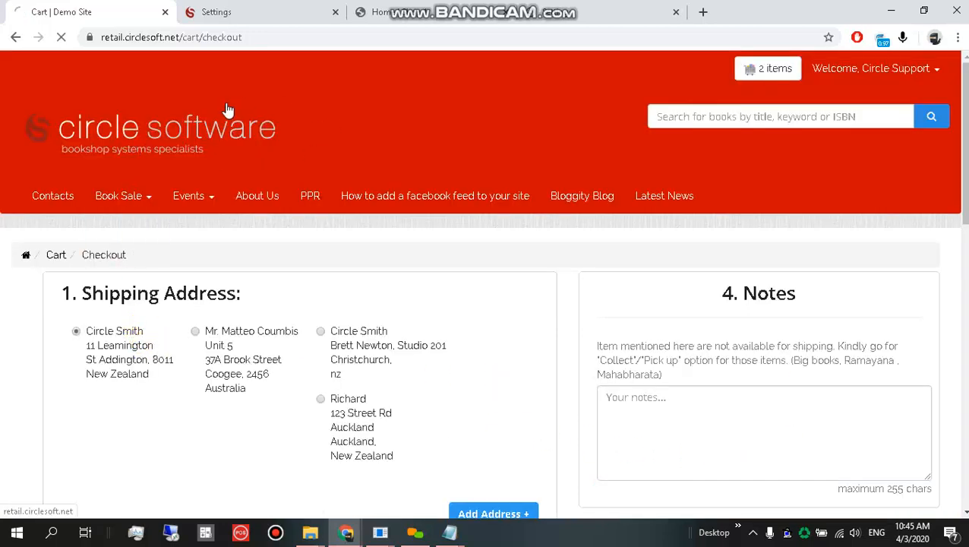
Switch out-of-stock handling back to Hide Add to Cart and save the site settings.
click(221, 11)
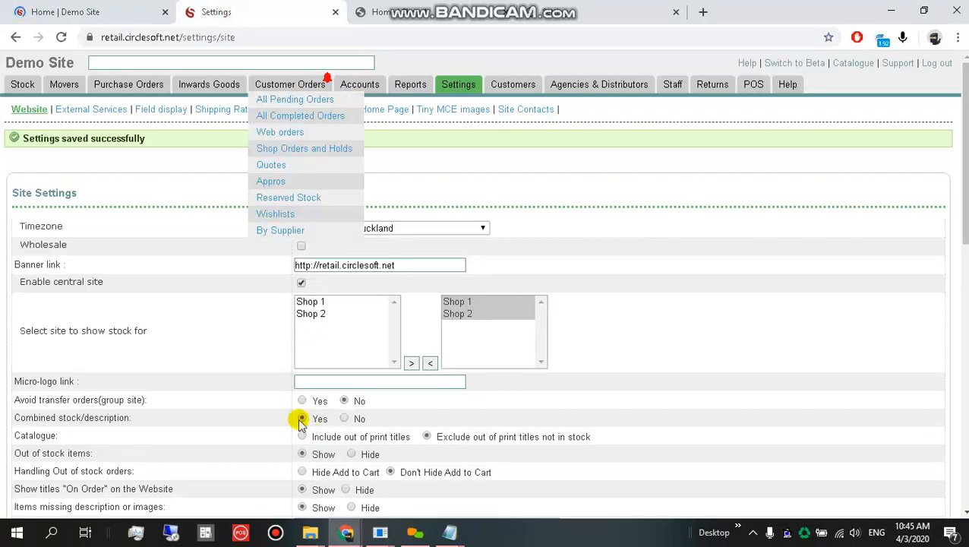
scroll(301, 426, down, 1)
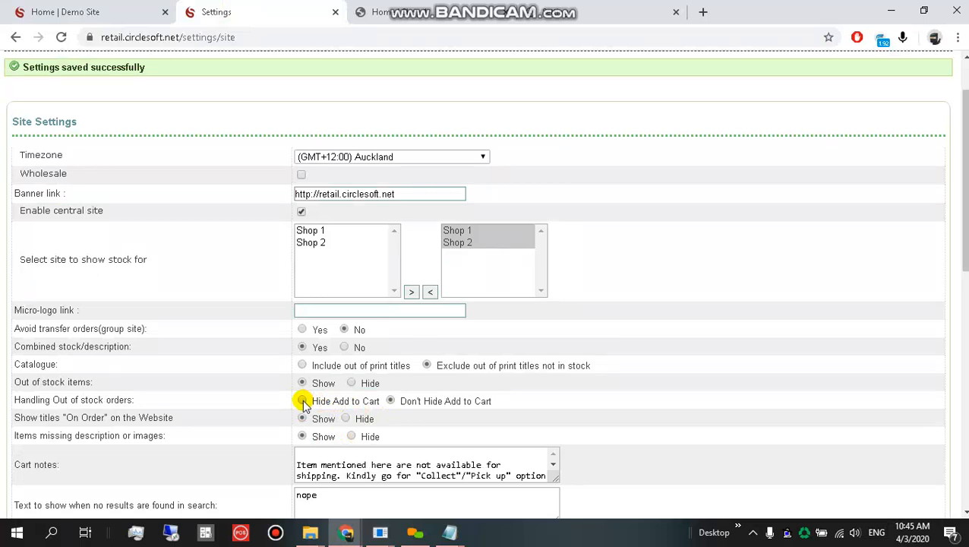
click(303, 402)
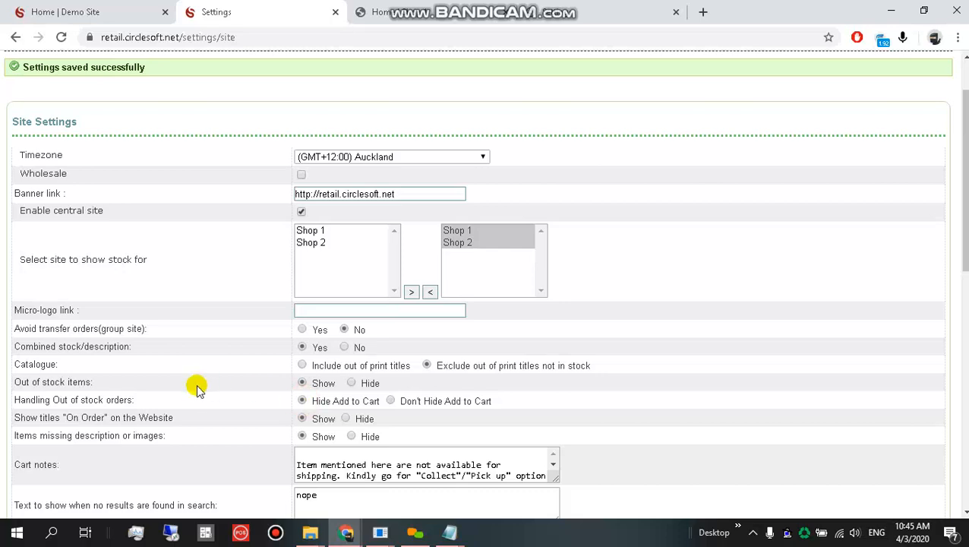
scroll(190, 406, down, 15)
click(72, 494)
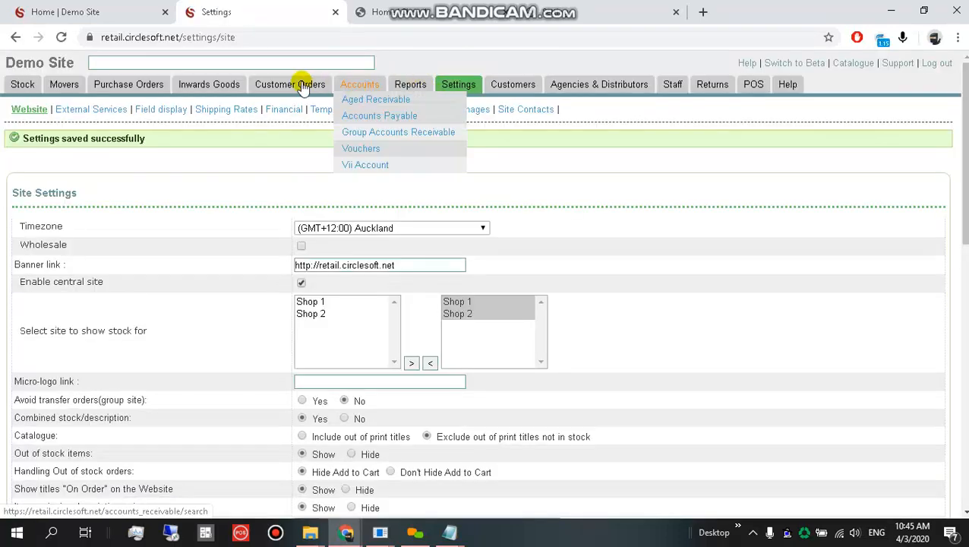
Open the Customer Orders > Wishlists list in a new tab.
mouse_move(303, 86)
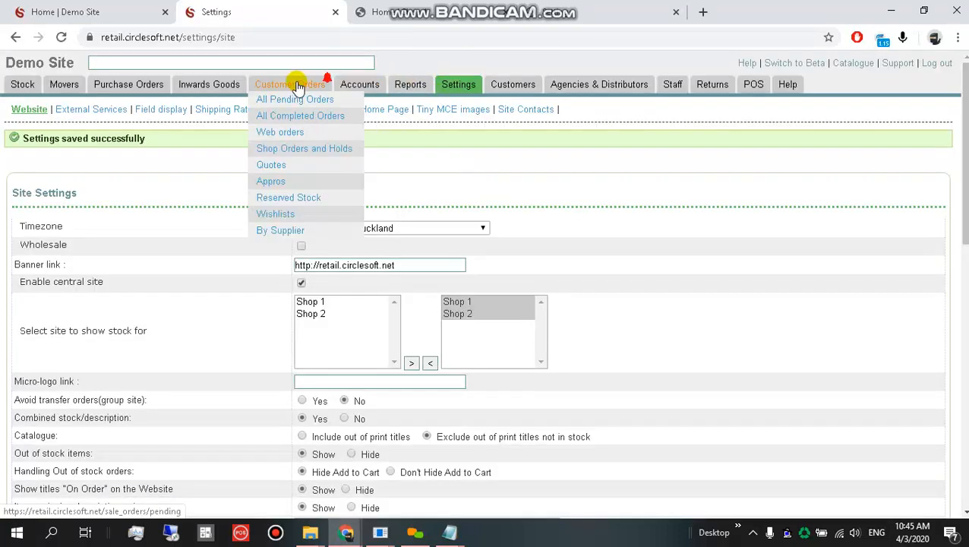
middle_click(295, 218)
click(377, 11)
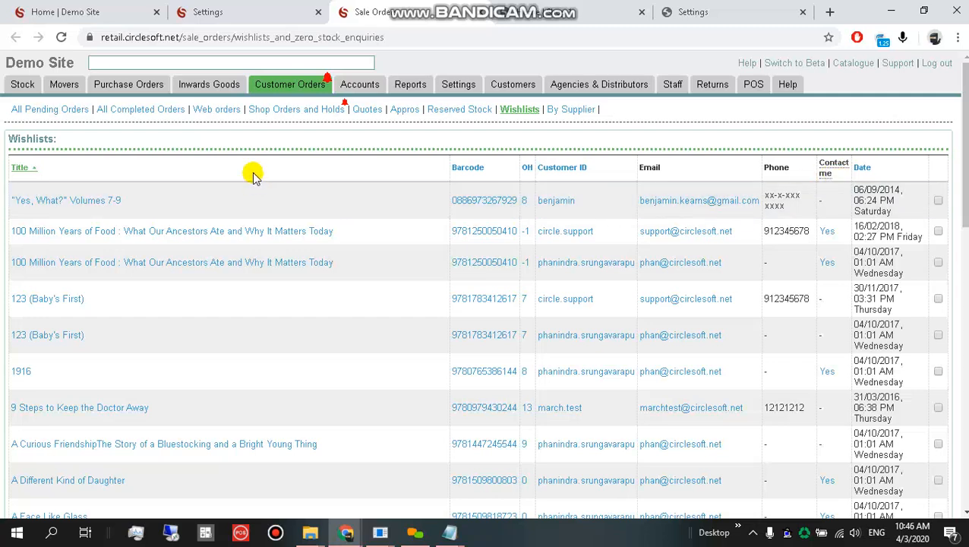
Find Black Leopard, Red Wolf on the store home page and view its product page.
click(149, 13)
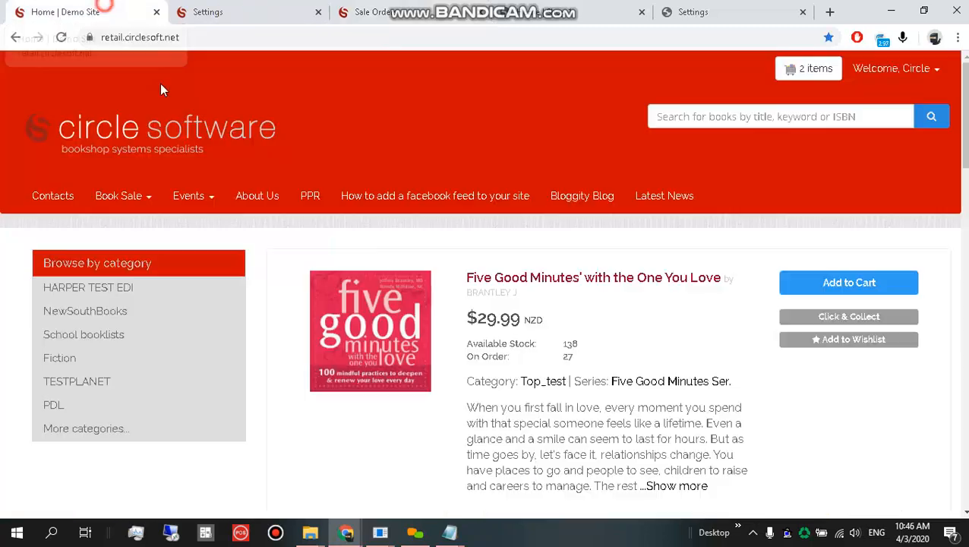
scroll(555, 372, down, 5)
scroll(552, 377, down, 3)
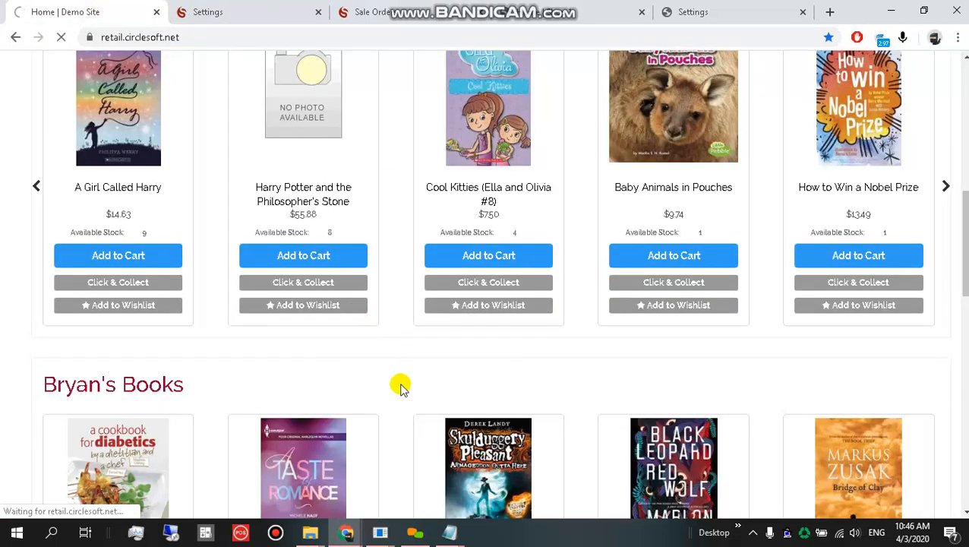
scroll(385, 291, up, 5)
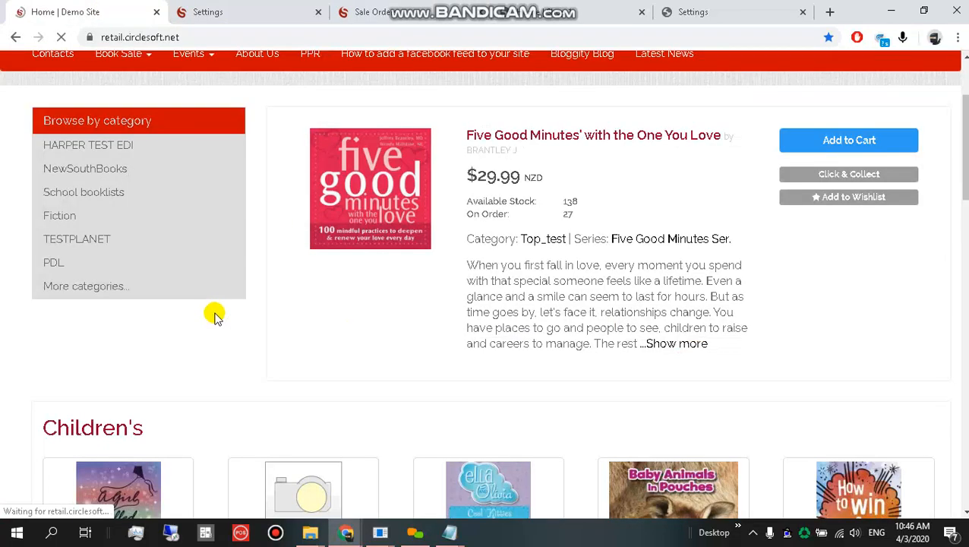
scroll(372, 346, down, 5)
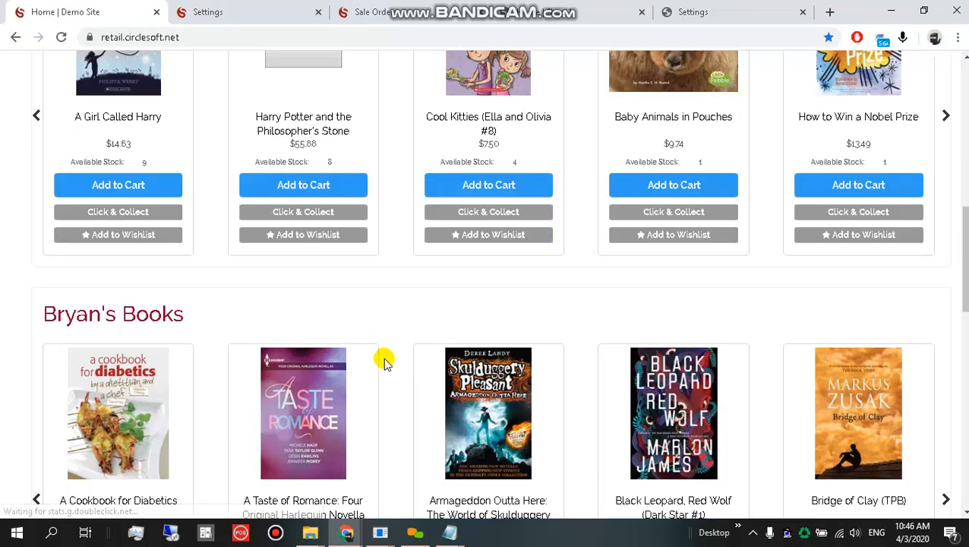
scroll(366, 341, down, 3)
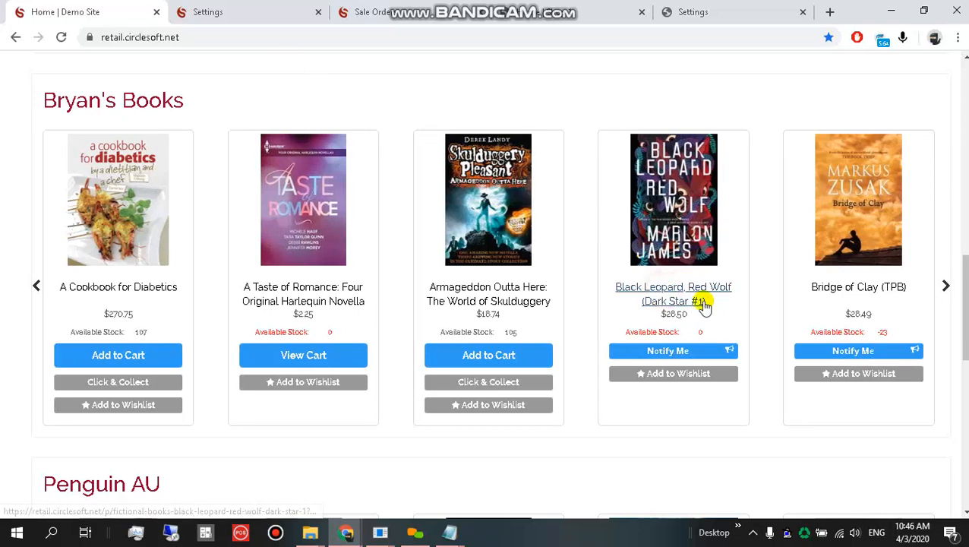
ctrl+click(676, 289)
click(206, 8)
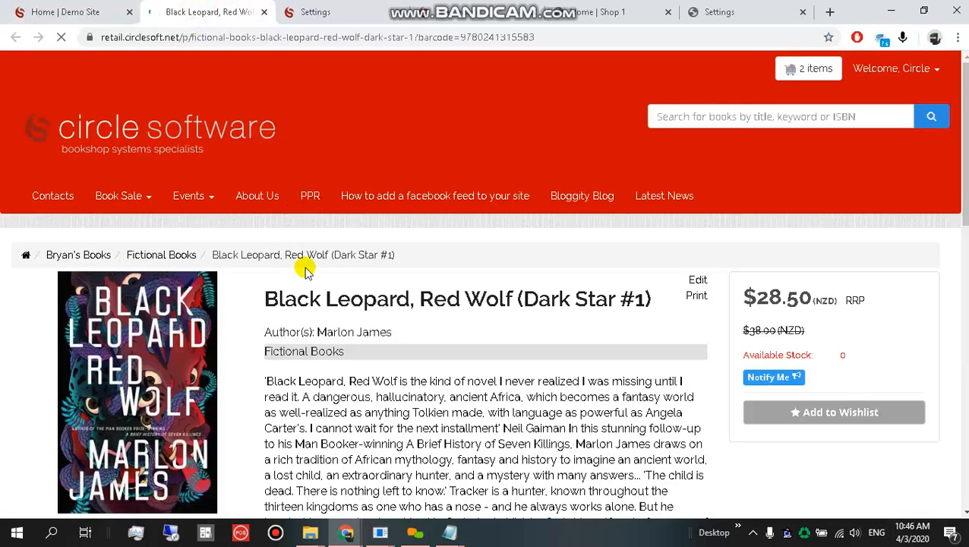
drag(263, 299, 674, 311)
key(ctrl+c)
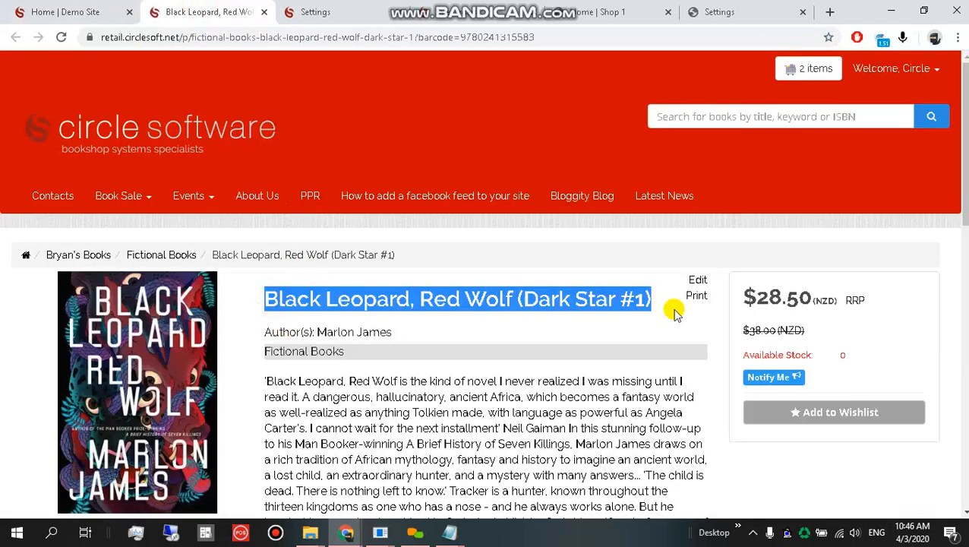
click(264, 12)
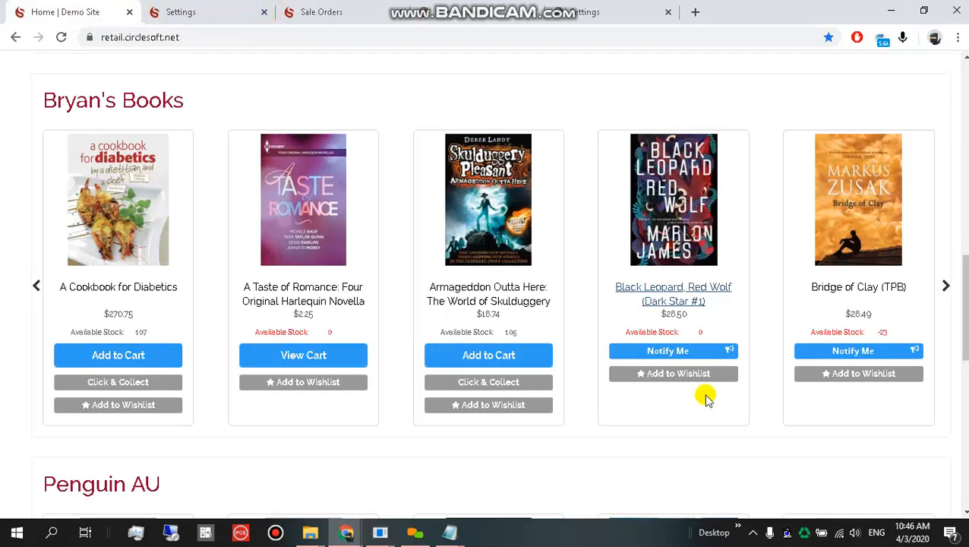
Request a back-in-stock notification for Black Leopard, Red Wolf, then return to the back-office wishlists.
click(690, 353)
click(612, 129)
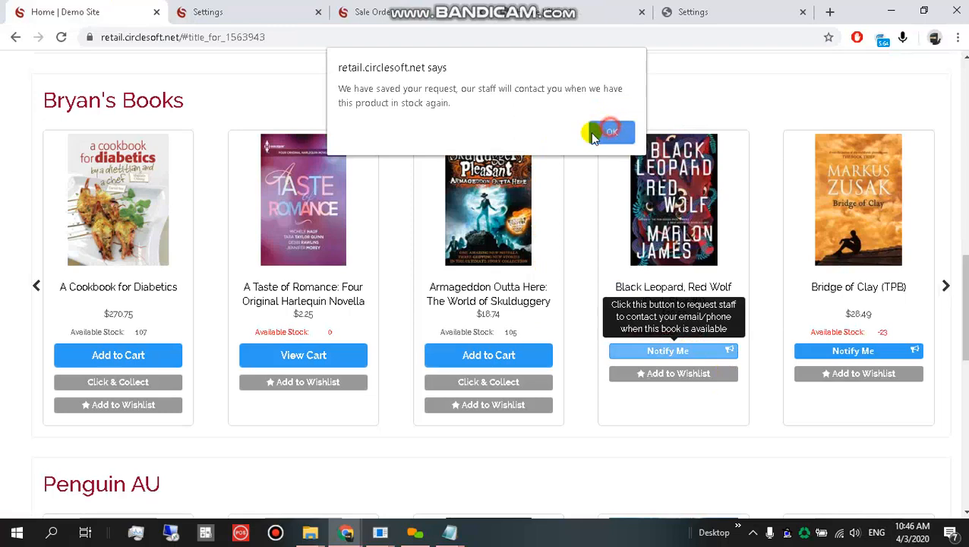
click(372, 11)
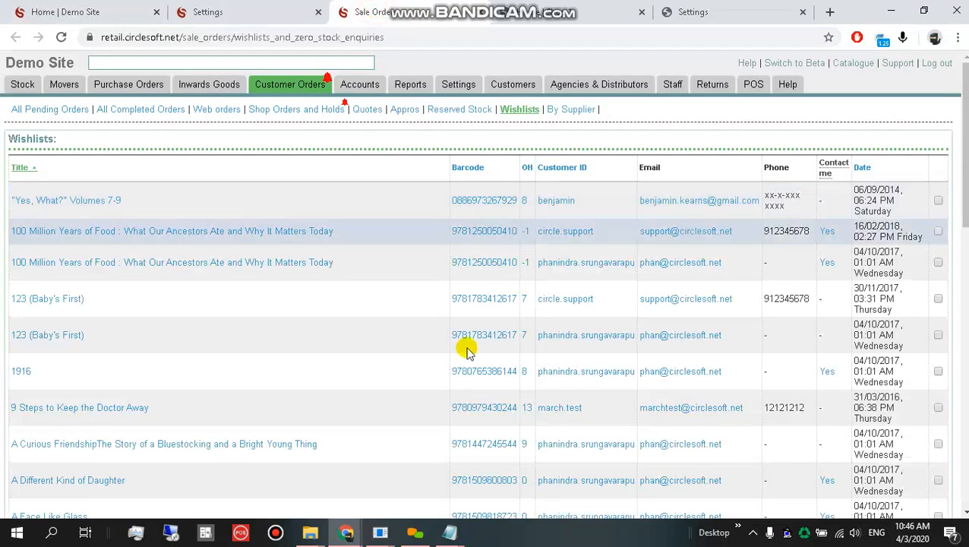
Highlight the Contact me column and refresh the Wishlists page.
mouse_move(297, 93)
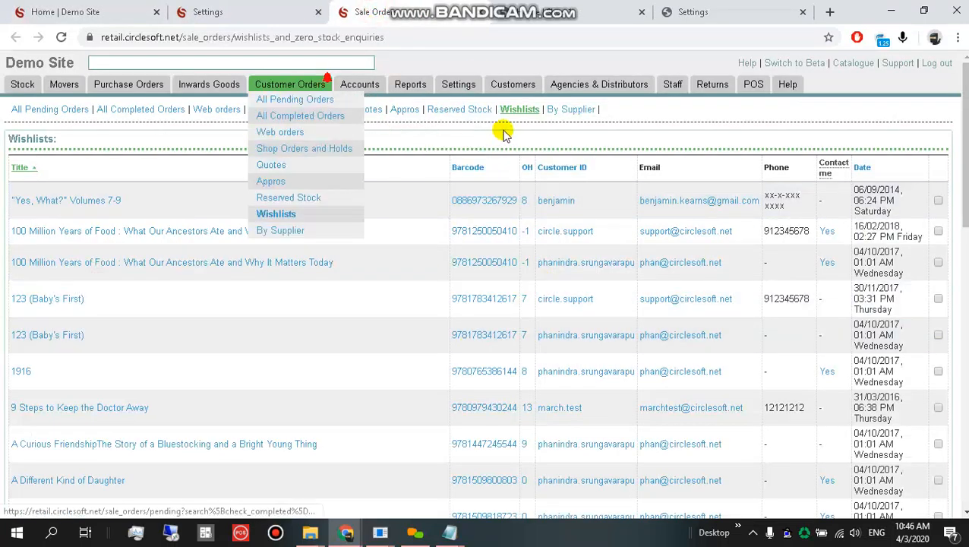
mouse_move(824, 169)
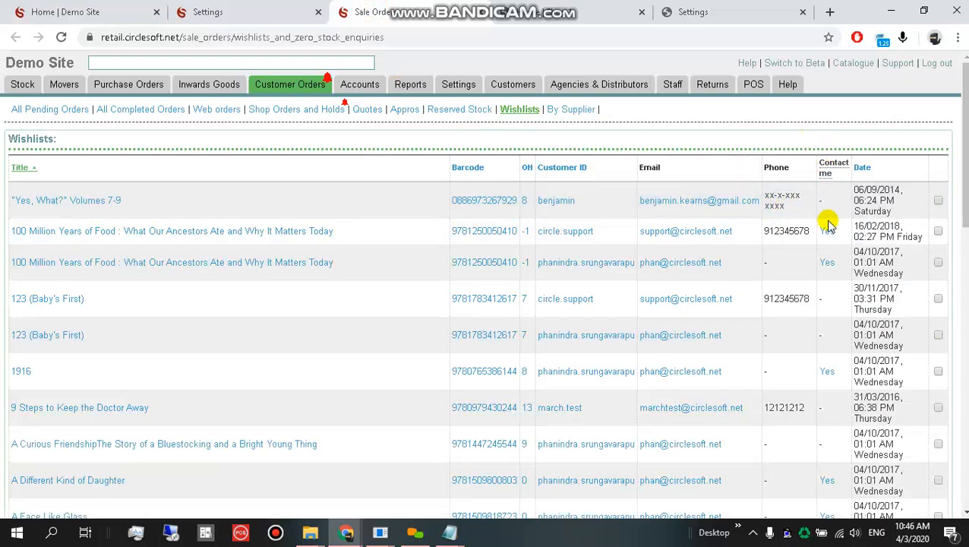
drag(806, 130, 863, 513)
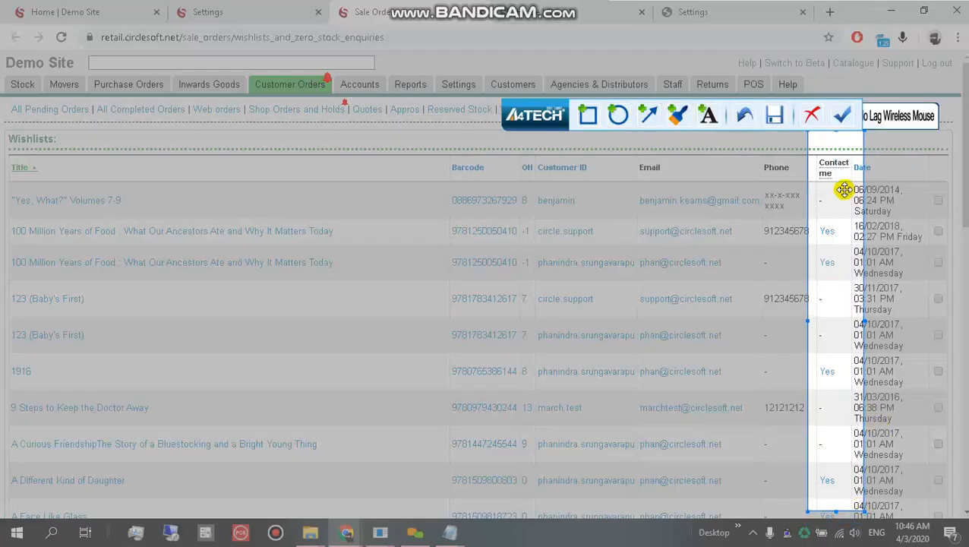
key(Escape)
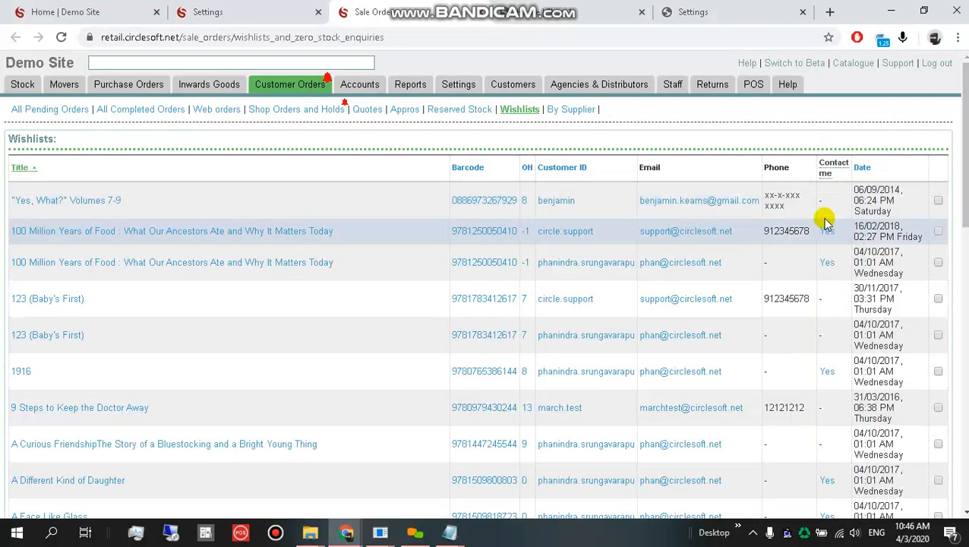
key(F5)
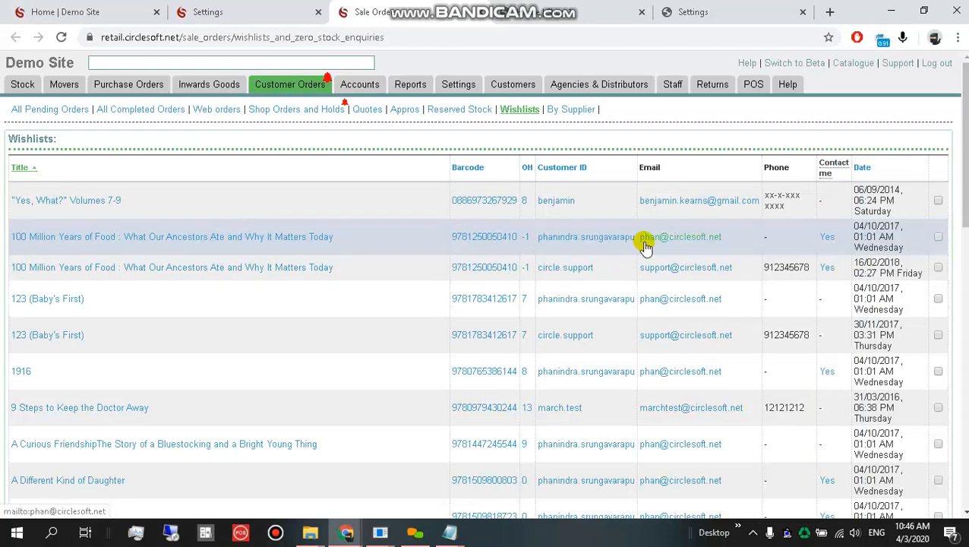
Sort wishlists by Date descending and search the page for Black Leopard, Red Wolf.
click(862, 167)
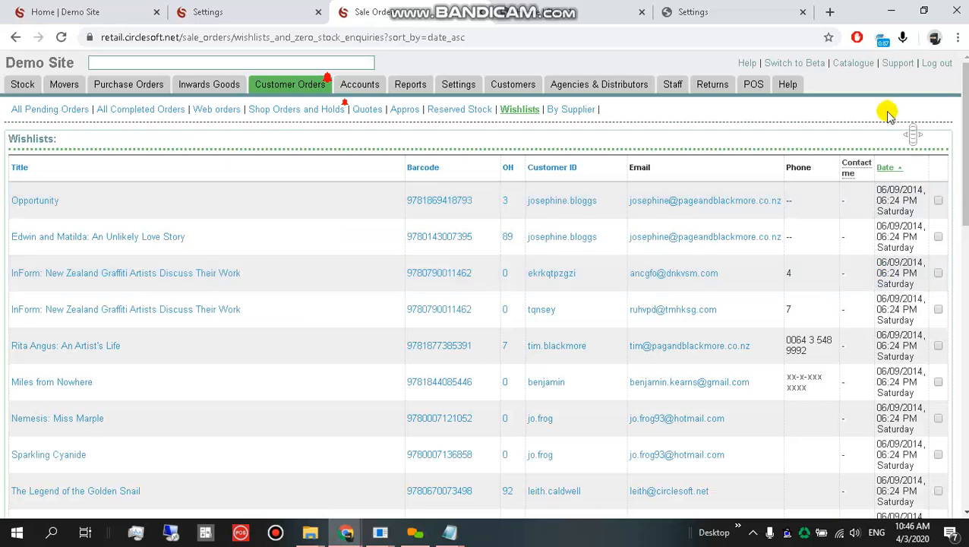
click(885, 168)
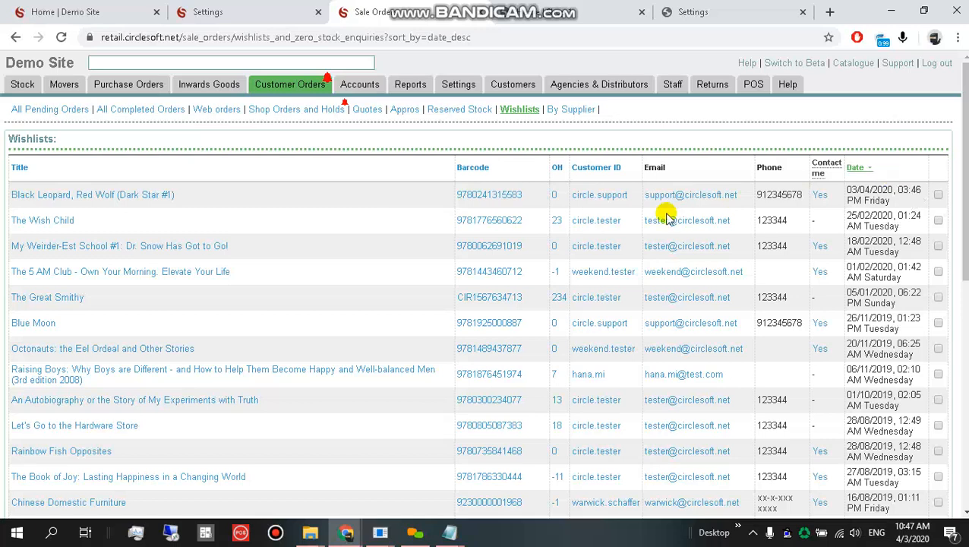
key(ctrl+f)
key(ctrl+v)
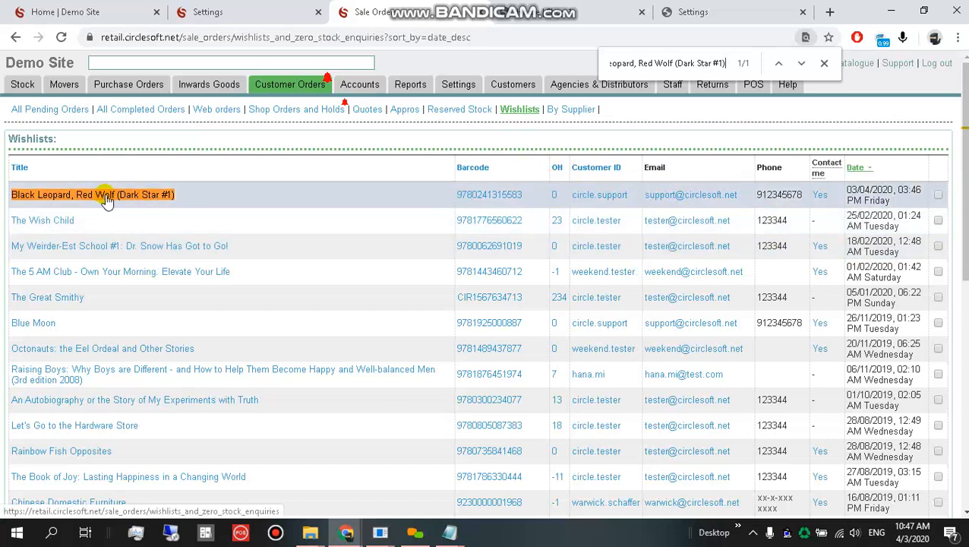
Change the Site Settings option Out of stock items to Hide and save the changes.
click(226, 9)
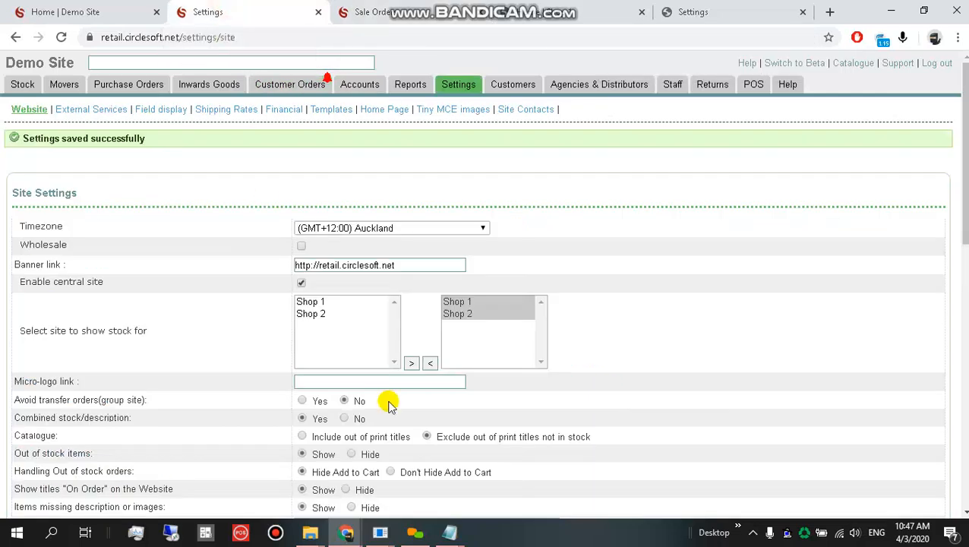
scroll(397, 477, down, 1)
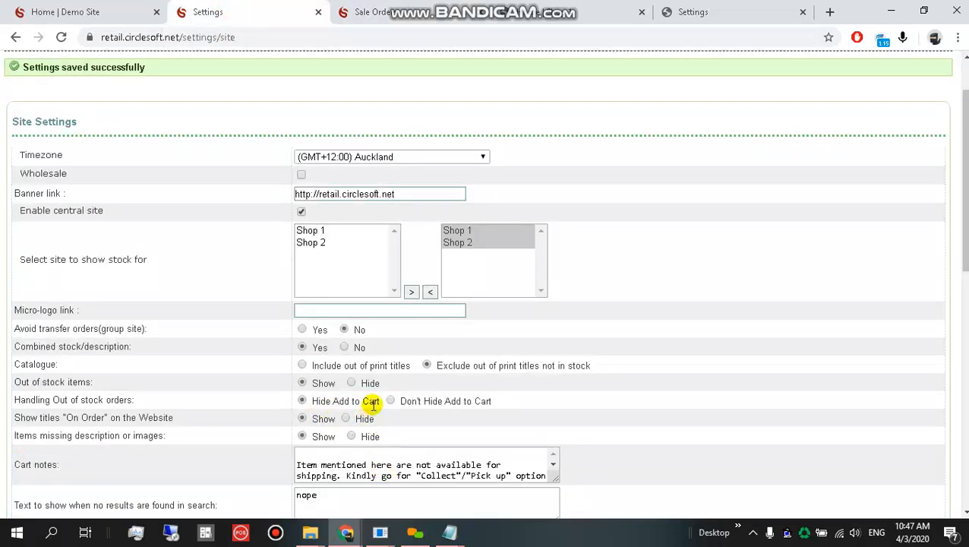
scroll(366, 406, down, 1)
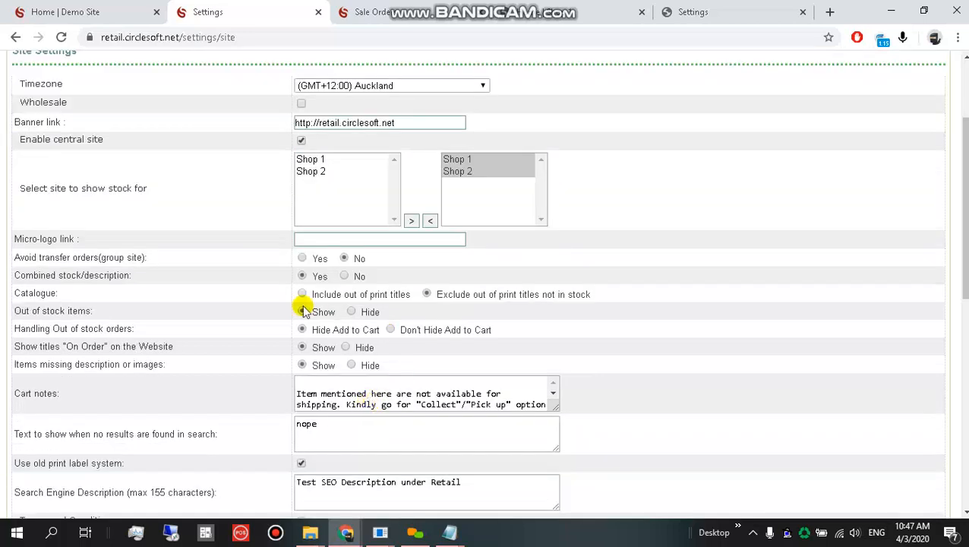
drag(20, 311, 109, 312)
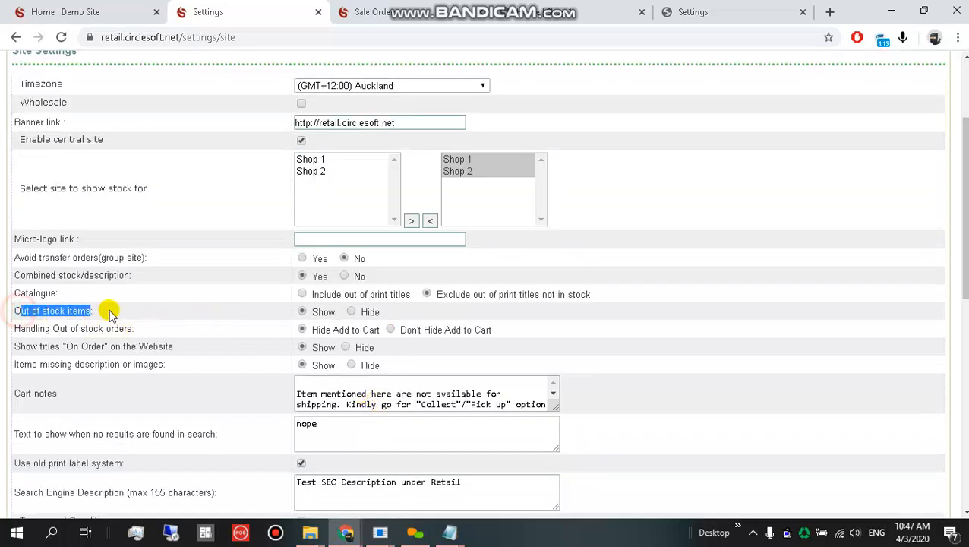
click(129, 308)
click(351, 312)
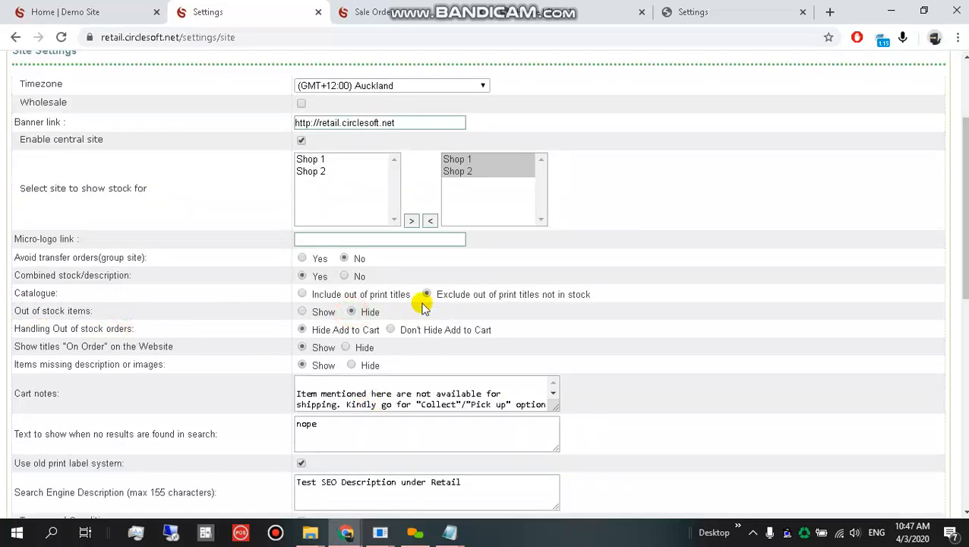
scroll(207, 364, down, 10)
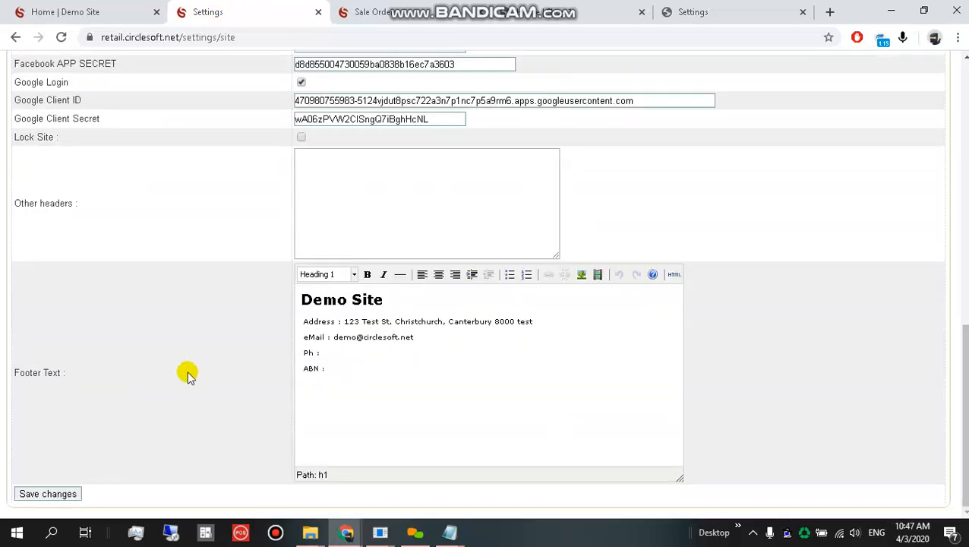
click(42, 494)
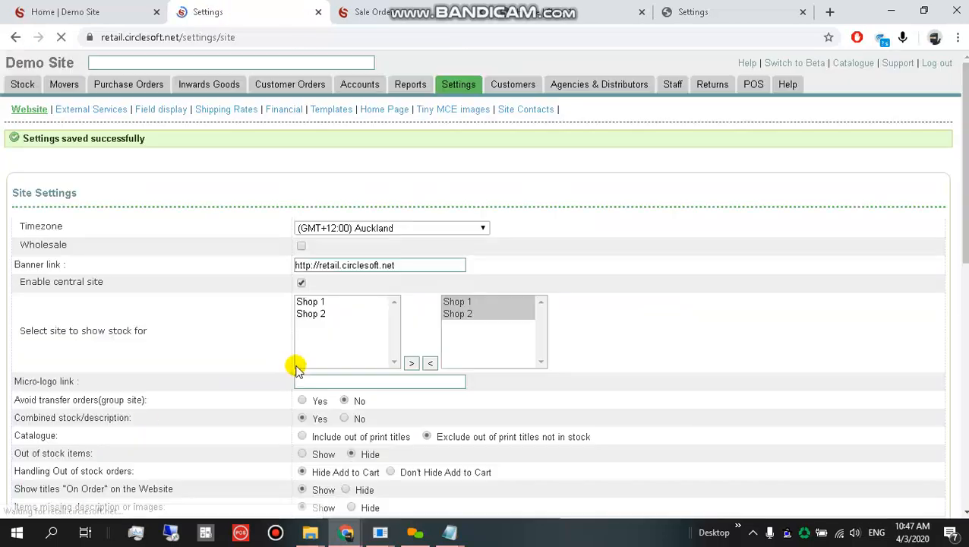
click(108, 8)
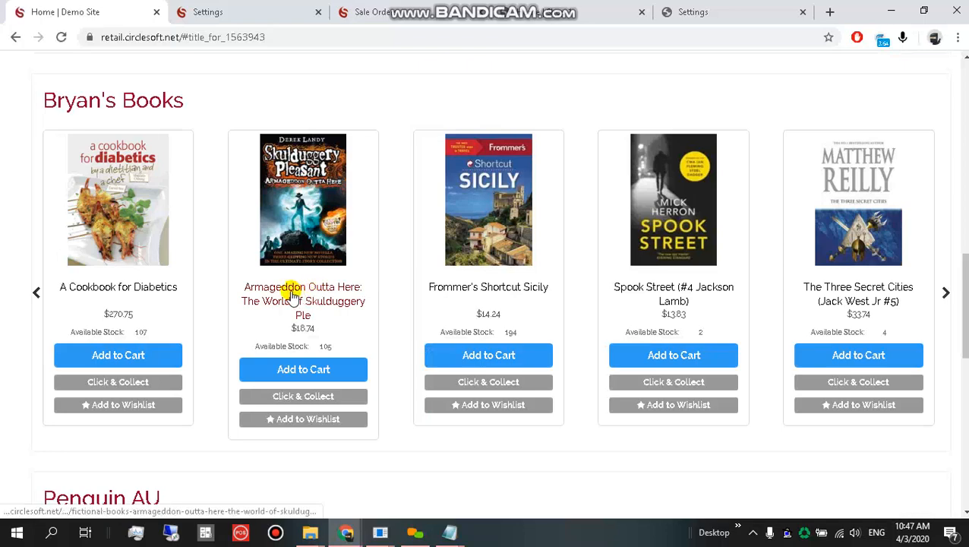
scroll(293, 297, up, 4)
scroll(283, 307, up, 4)
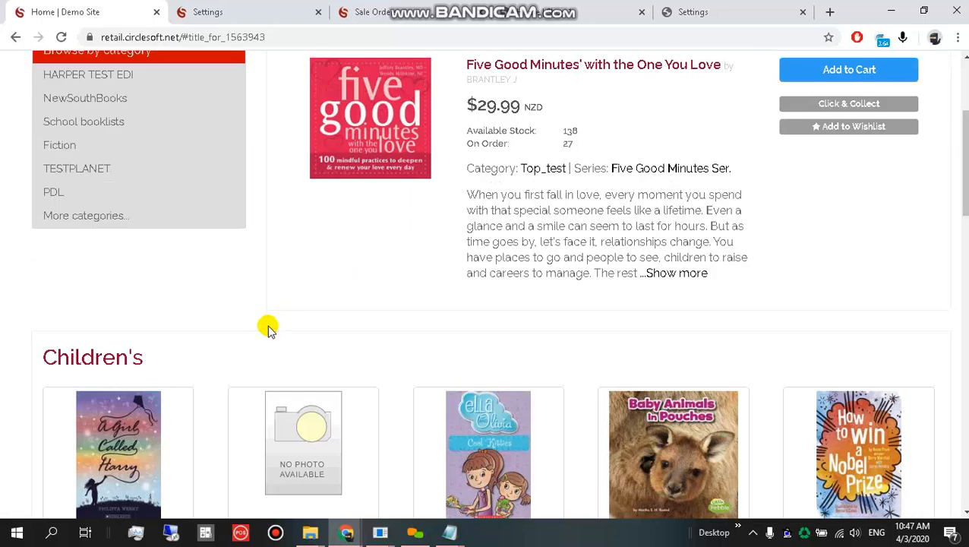
scroll(267, 327, up, 3)
click(228, 10)
scroll(193, 335, down, 3)
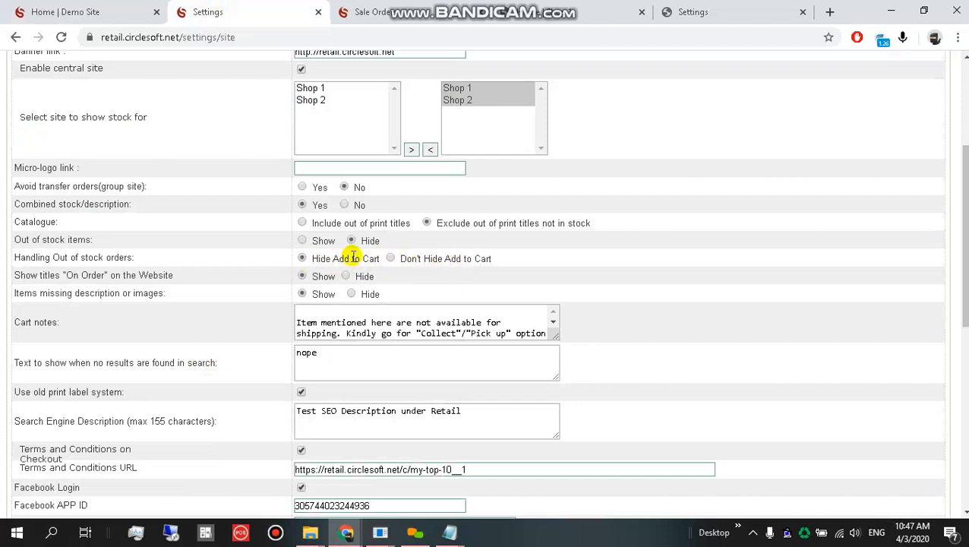
drag(17, 237, 267, 249)
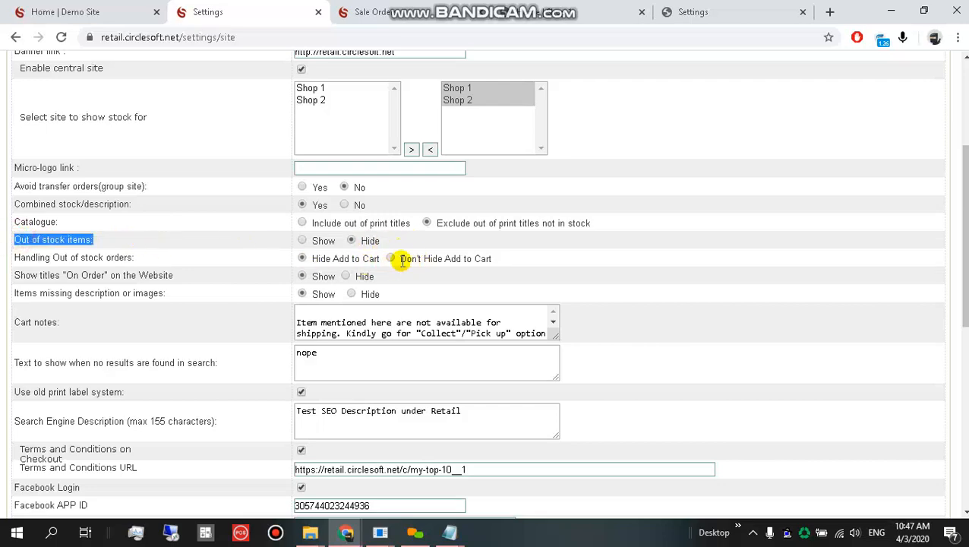
click(97, 10)
scroll(472, 328, down, 8)
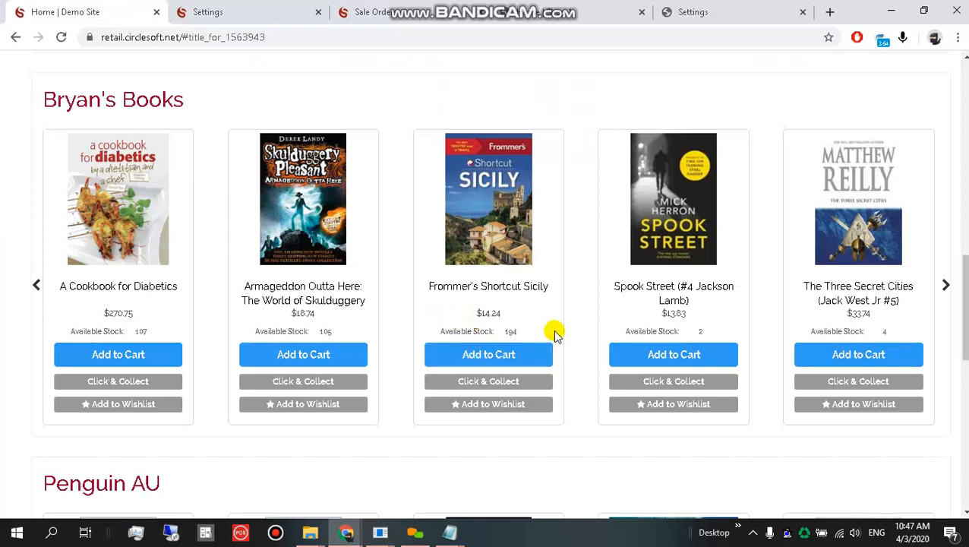
scroll(552, 335, down, 7)
scroll(526, 326, up, 15)
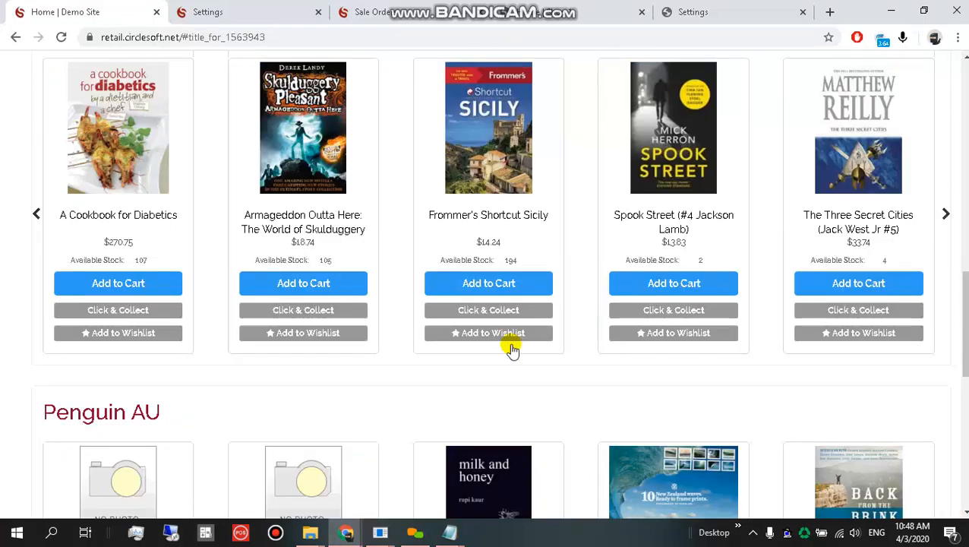
scroll(458, 355, up, 5)
click(275, 9)
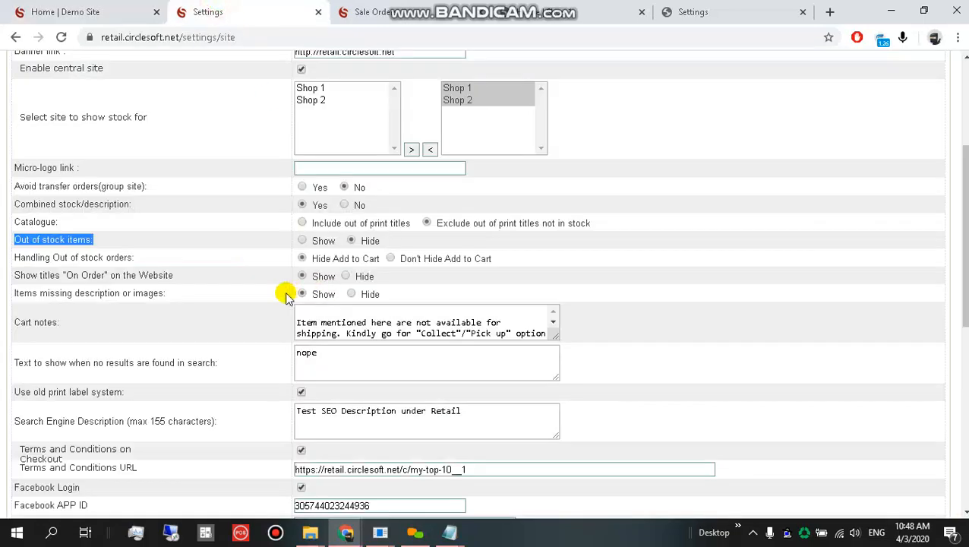
scroll(288, 296, down, 1)
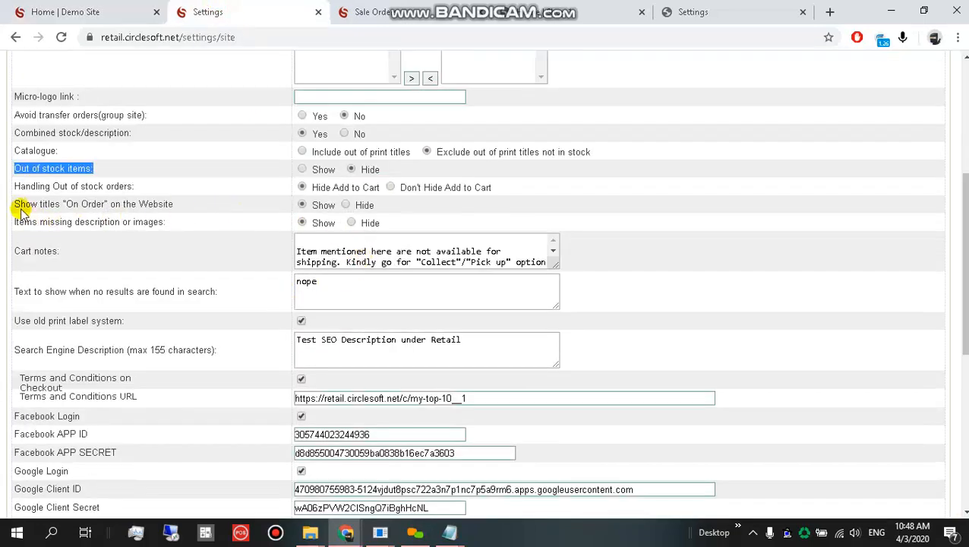
drag(17, 203, 184, 207)
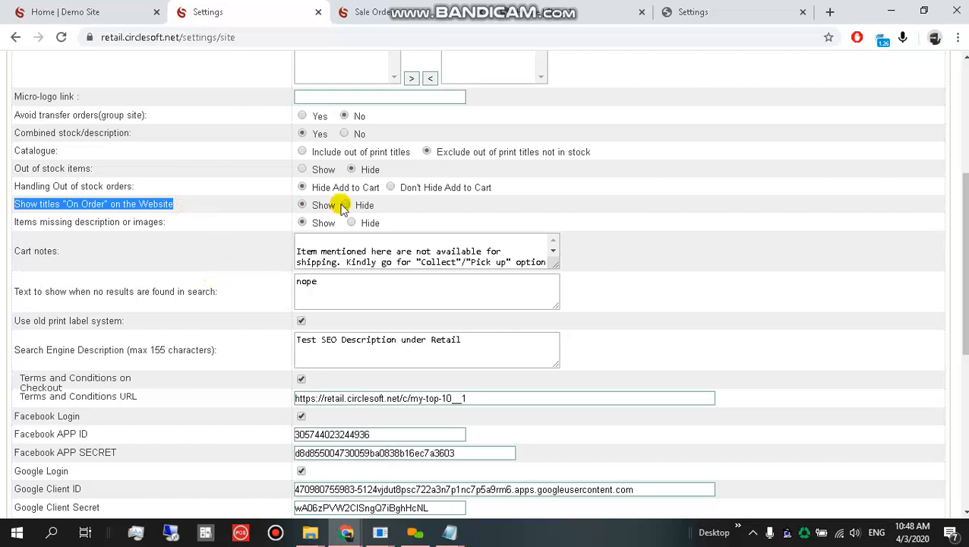
click(189, 204)
scroll(228, 285, up, 4)
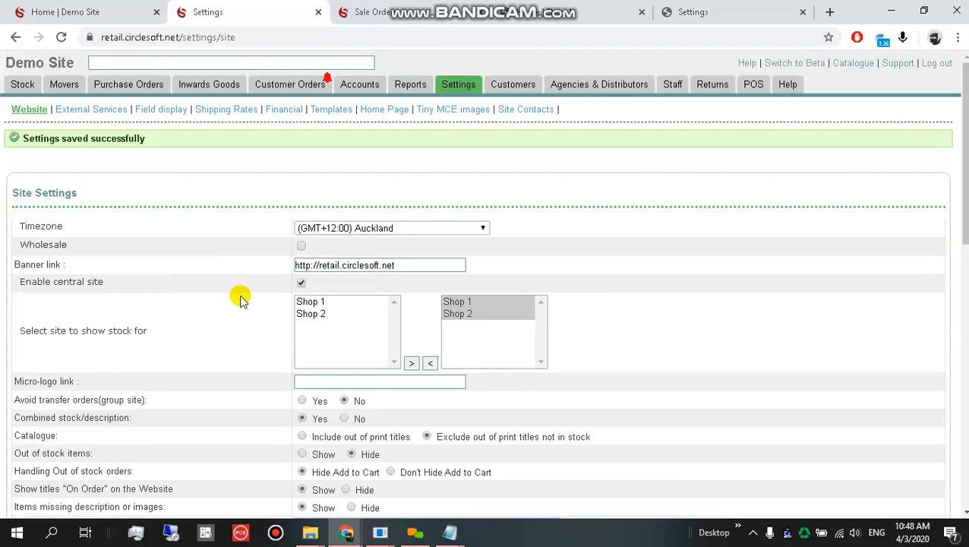
In Currently on order, expand ALLIANCE DISTRIBUTION and copy the Shopping Sticker Book ISBN.
click(370, 8)
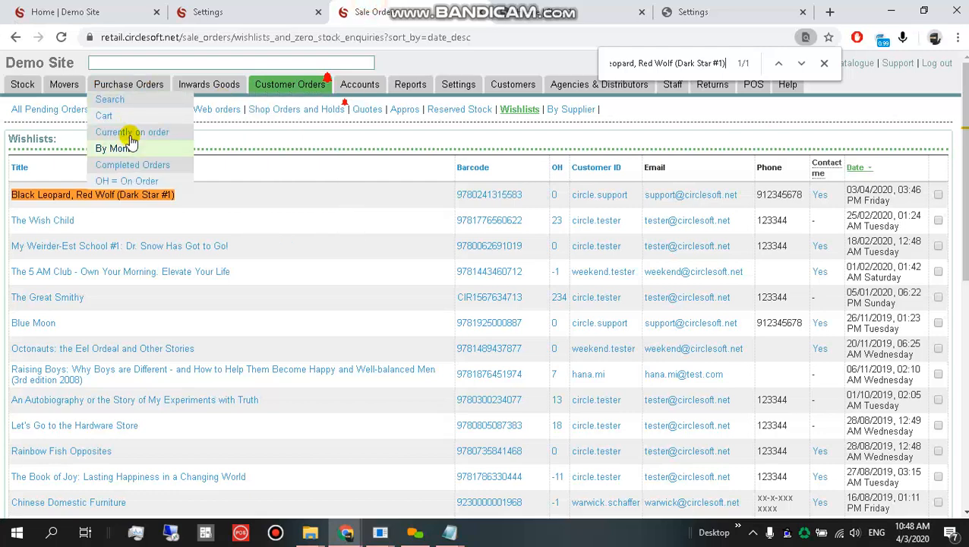
click(132, 132)
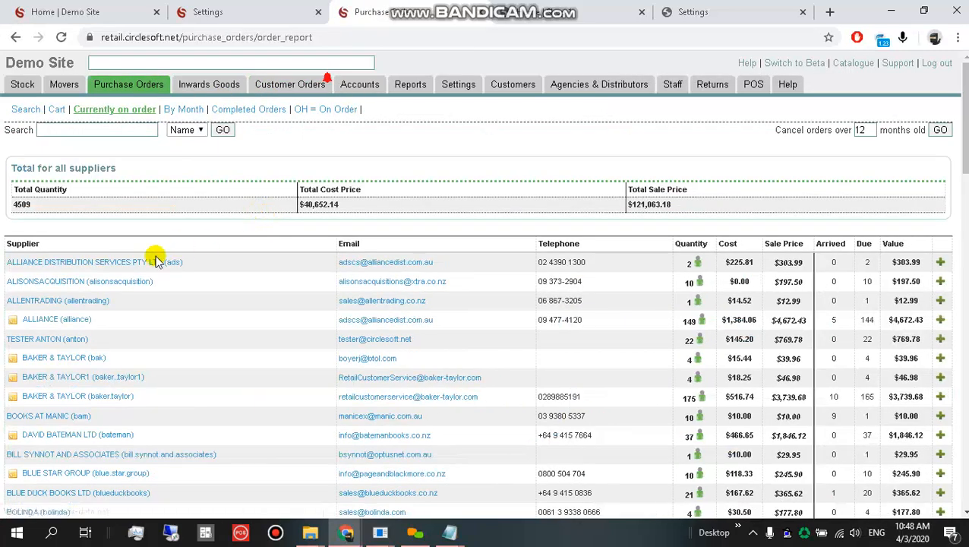
click(940, 262)
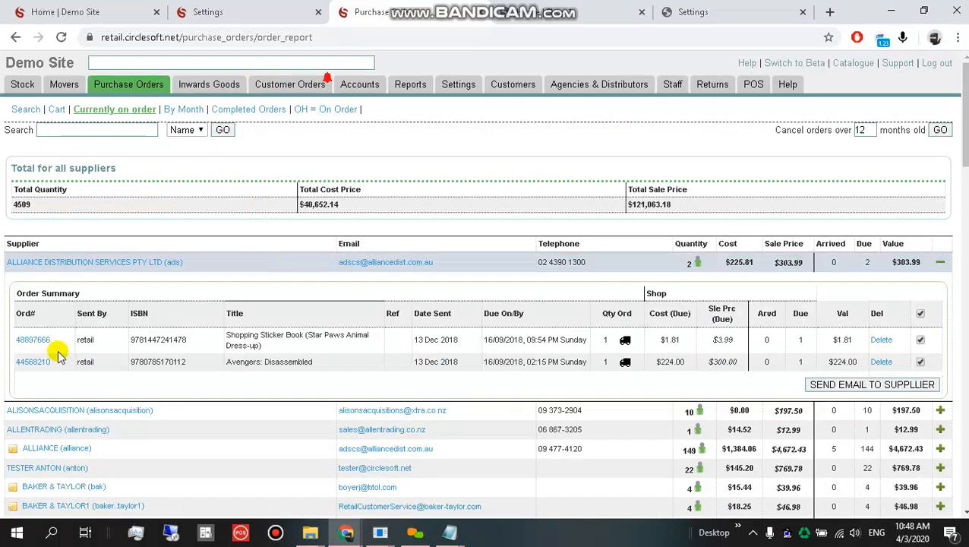
double_click(139, 339)
click(43, 11)
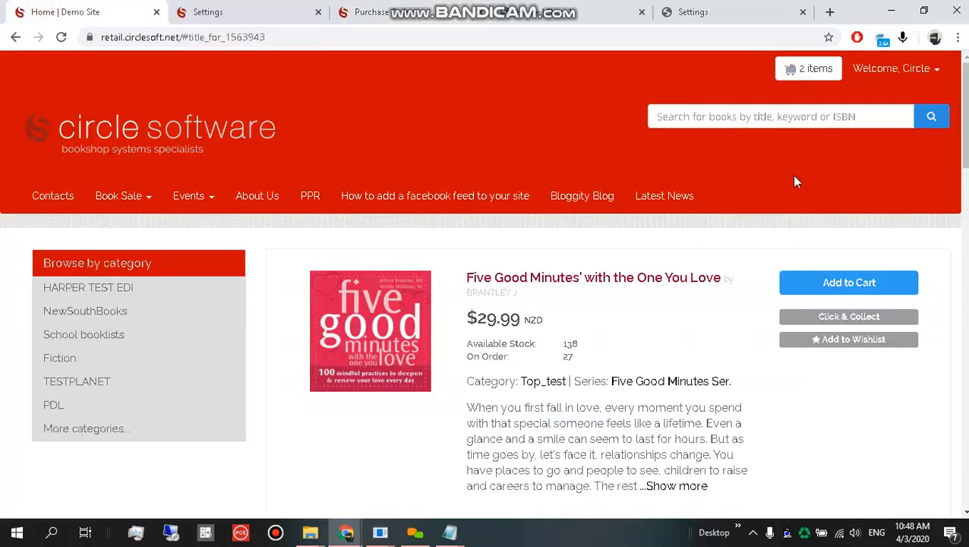
Search the store for the ISBN and open the Shopping Sticker Book page (15 available, 2 on order).
key(ctrl+v)
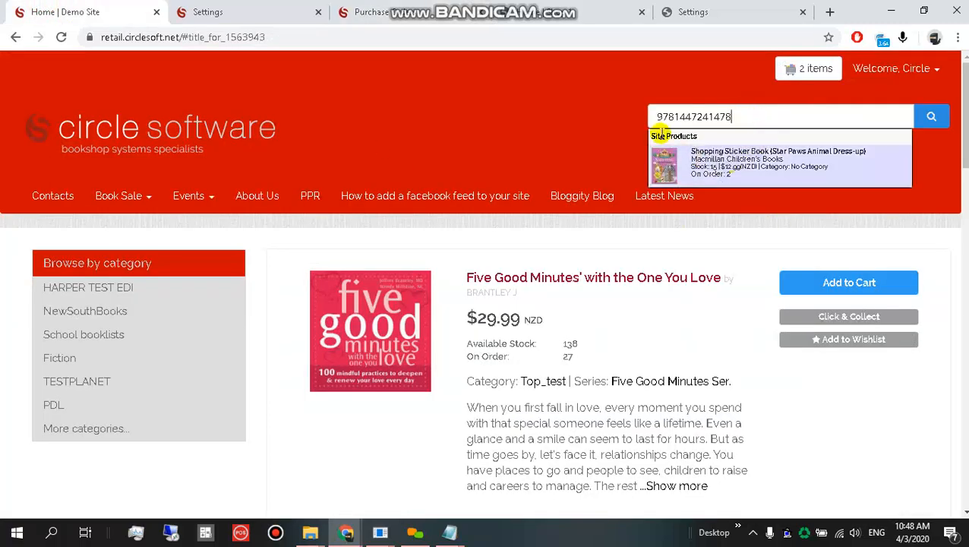
key(Print)
drag(623, 91, 955, 215)
click(740, 232)
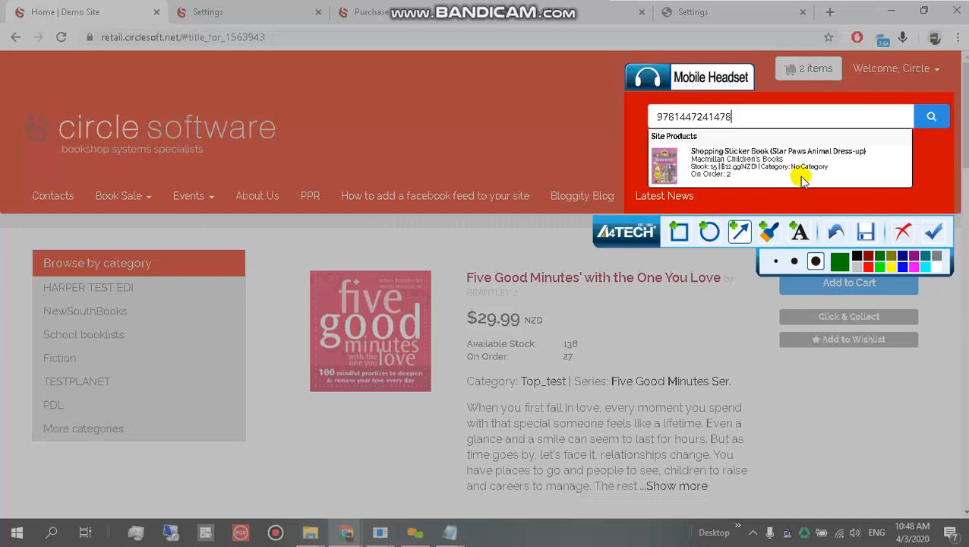
drag(800, 176, 739, 177)
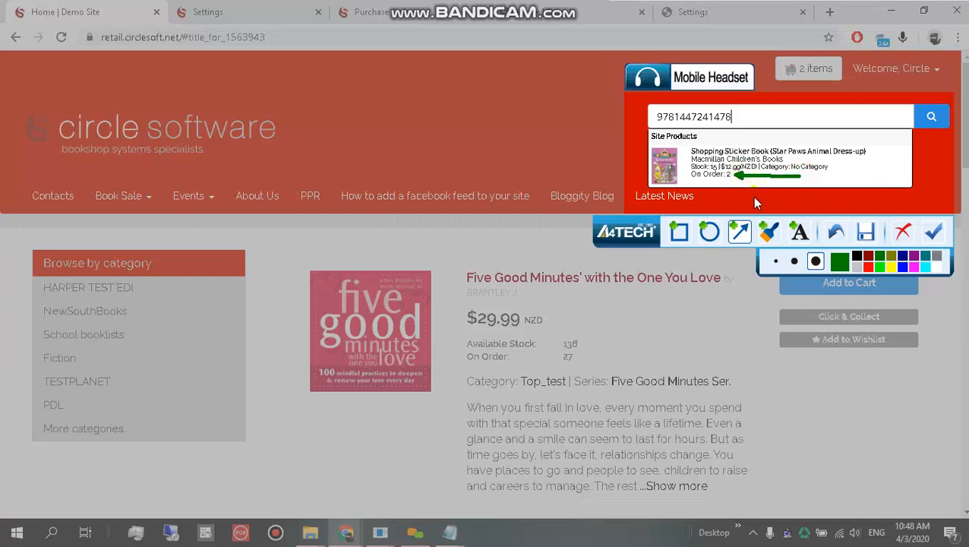
key(Escape)
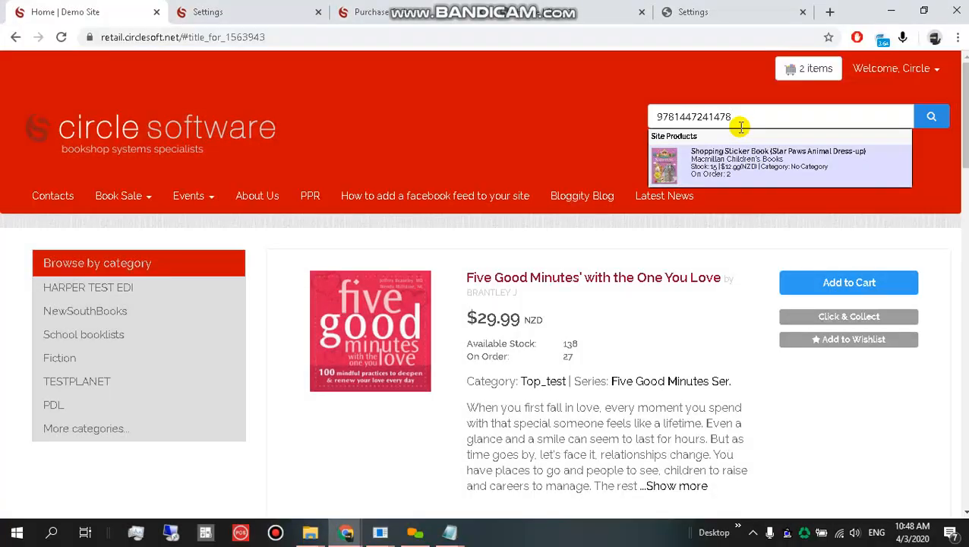
click(738, 161)
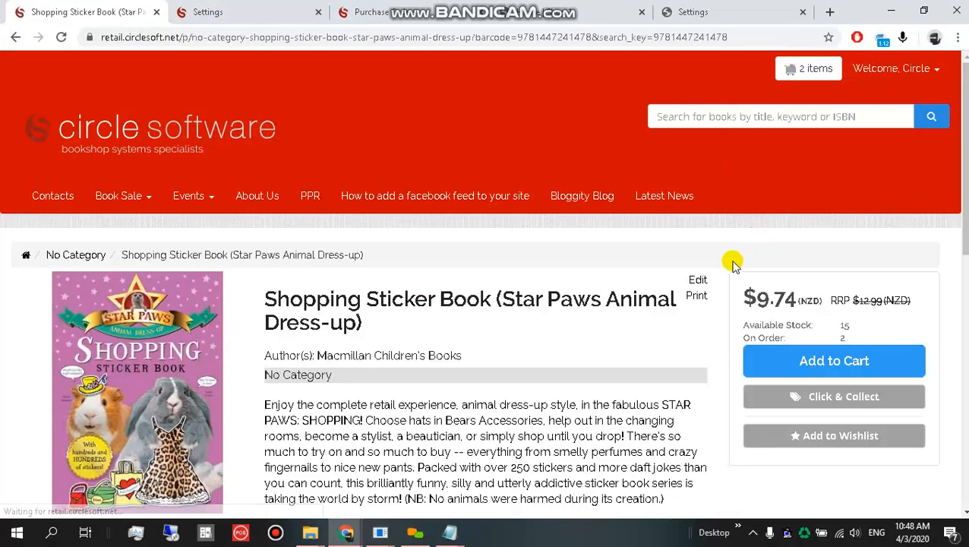
mouse_move(747, 338)
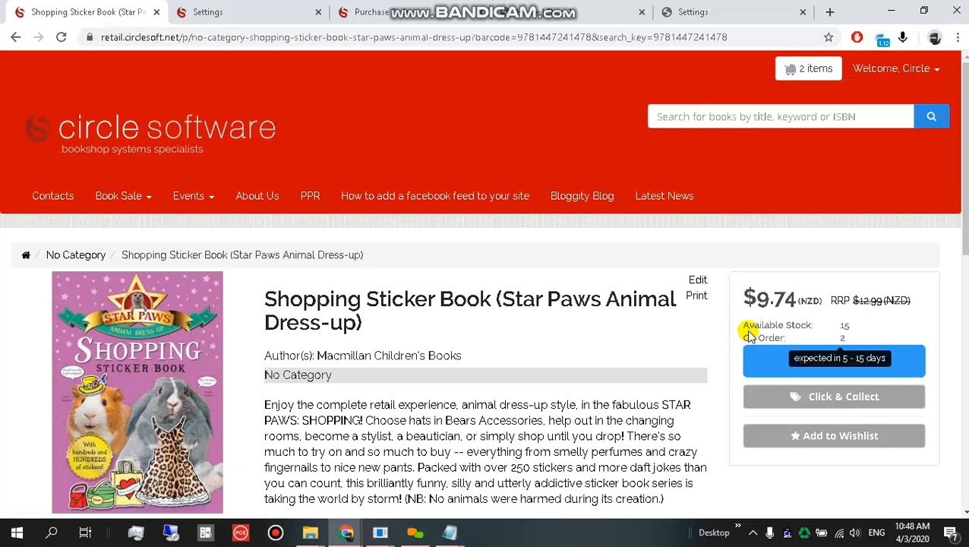
drag(747, 326, 830, 328)
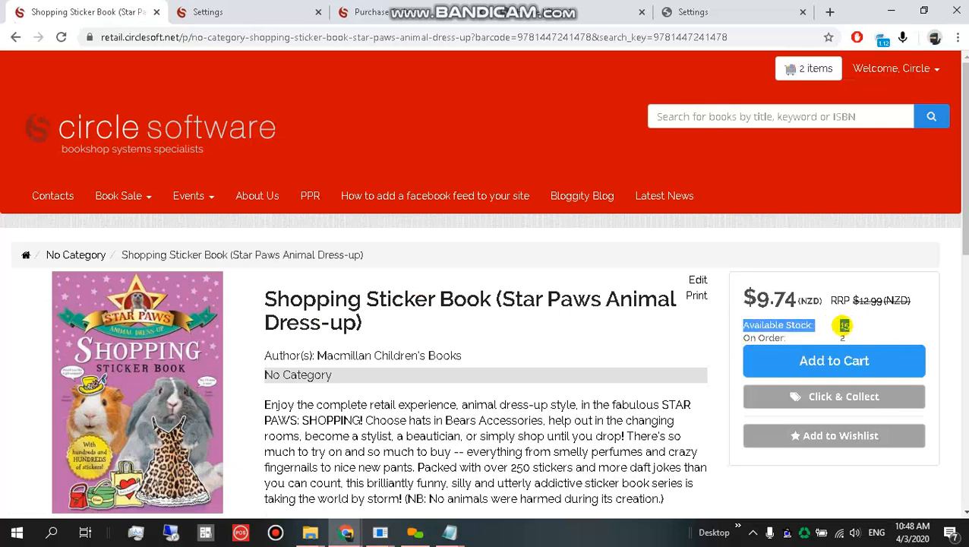
Copy the product barcode from the page address and return to the Site Settings.
click(283, 6)
click(99, 9)
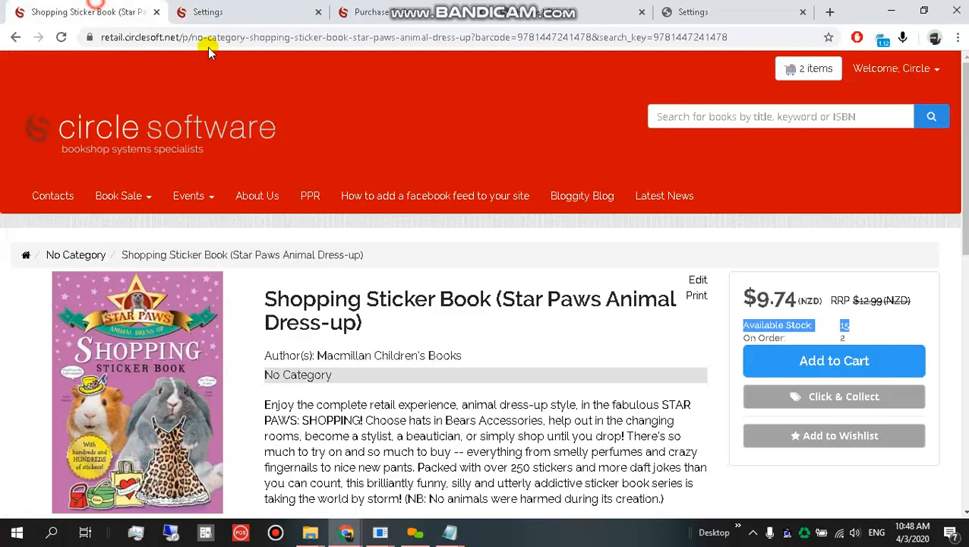
double_click(583, 35)
key(ctrl+c)
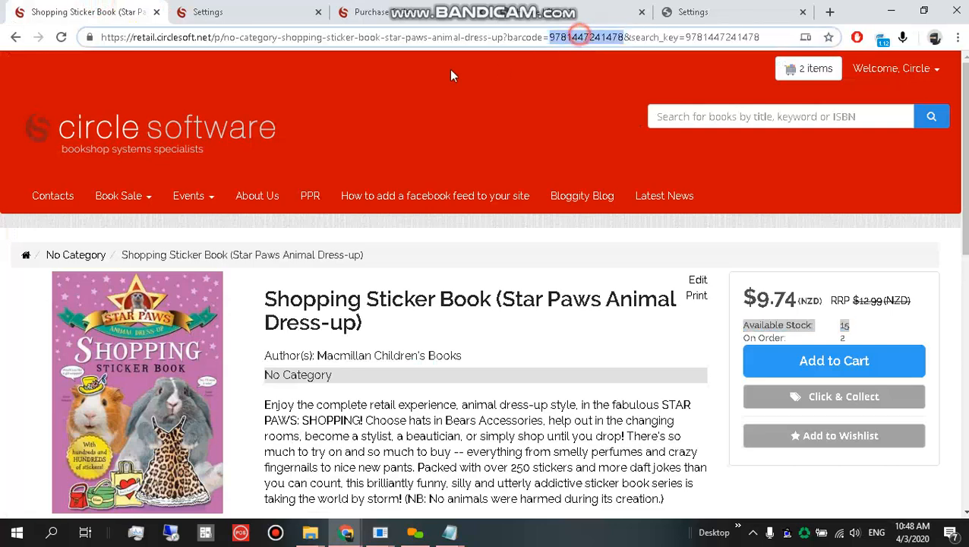
click(269, 7)
scroll(361, 391, down, 3)
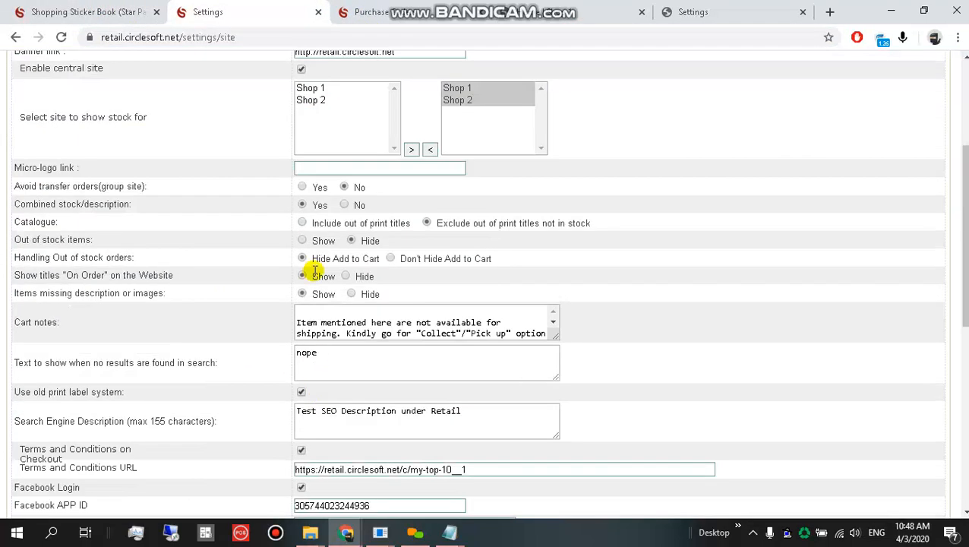
Save the website settings and look up the sticker book's barcode in Purchase Orders.
scroll(10, 450, down, 6)
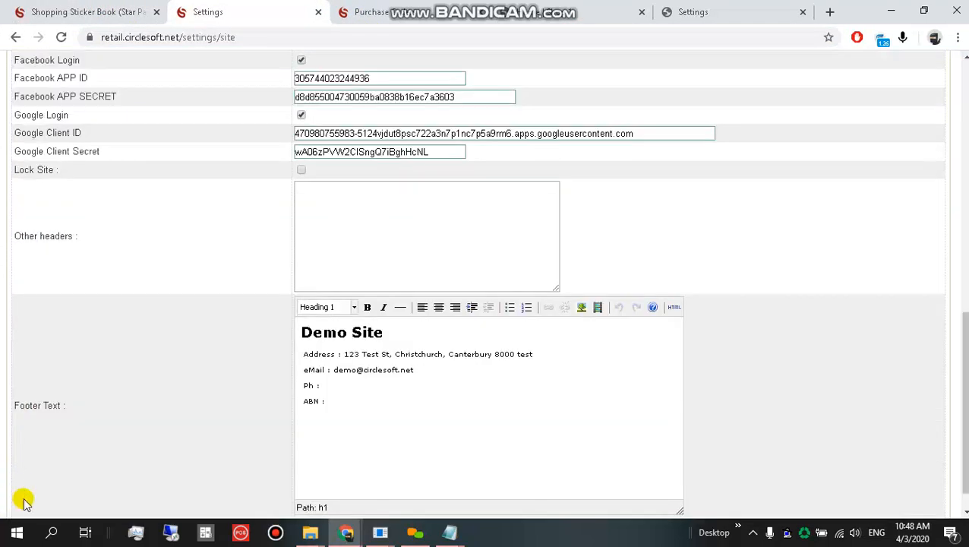
click(33, 495)
click(352, 8)
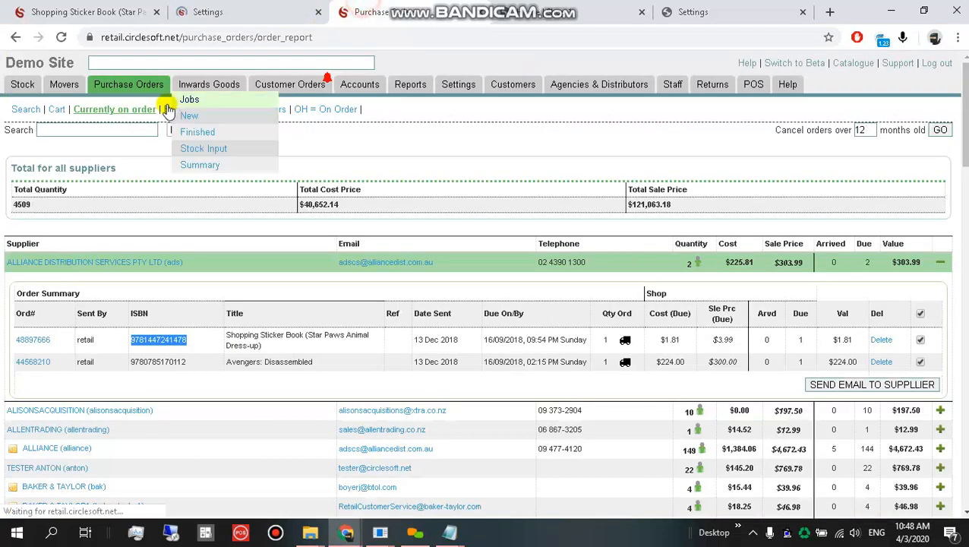
click(161, 64)
key(ctrl+v)
click(222, 101)
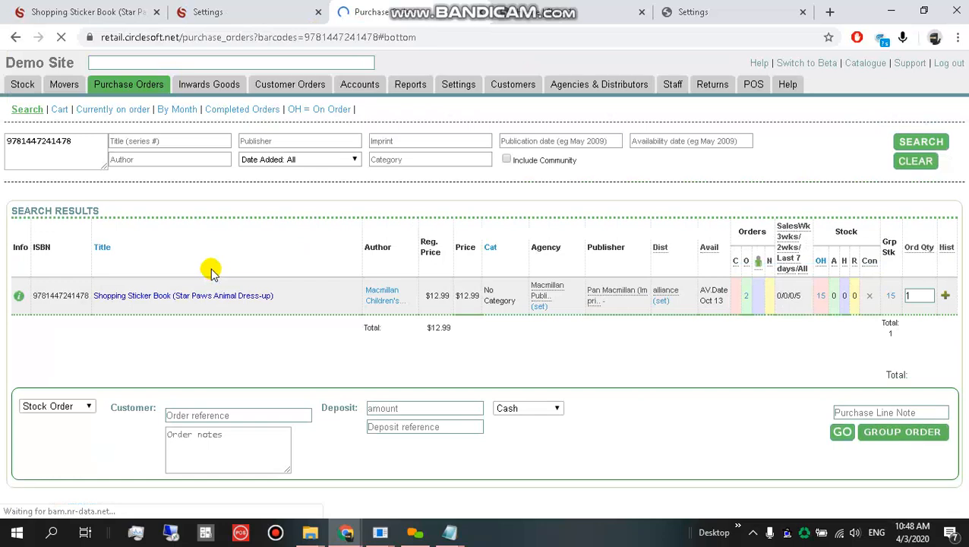
Set the Shopping Sticker Book's Number in stock to 0 with reason Support Update and save.
double_click(203, 295)
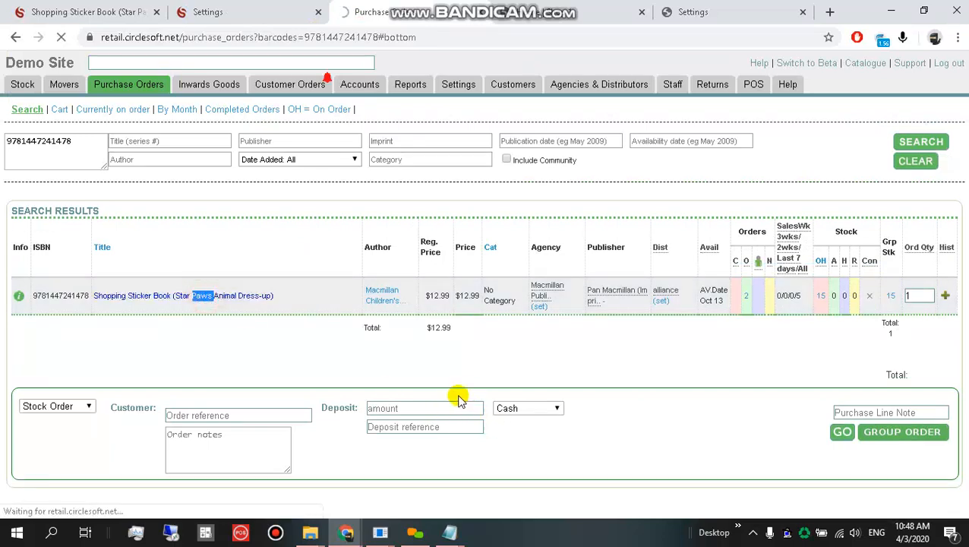
scroll(469, 388, down, 15)
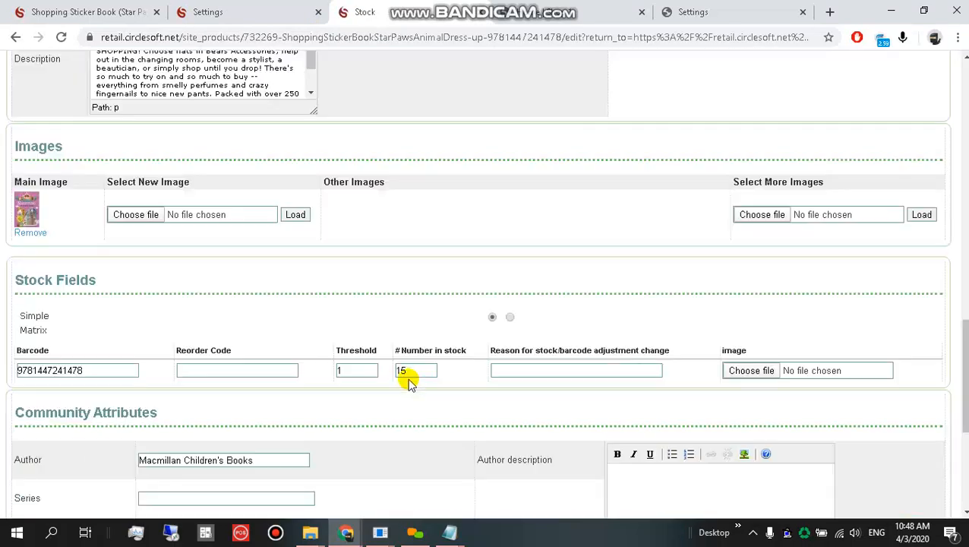
double_click(395, 370)
text(0)
click(579, 370)
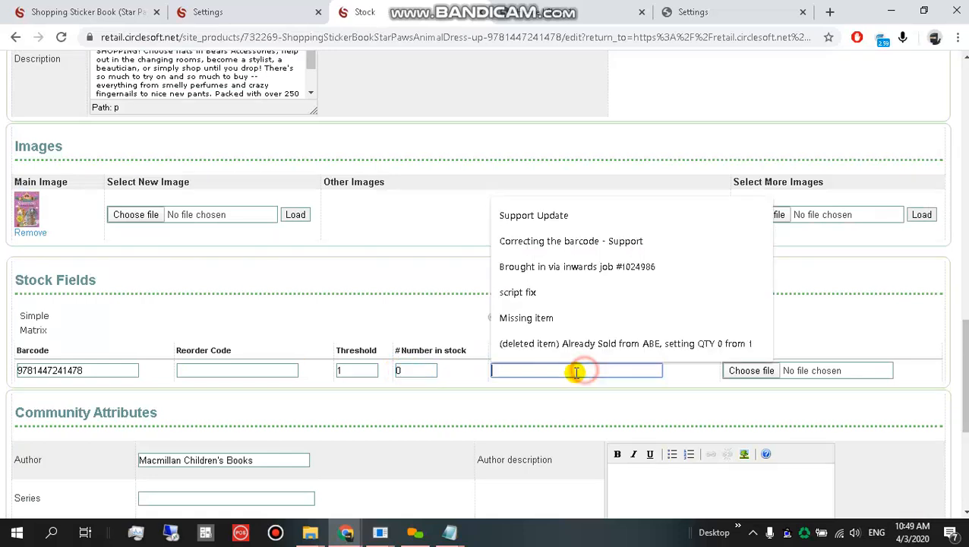
click(551, 217)
scroll(660, 304, down, 5)
click(799, 500)
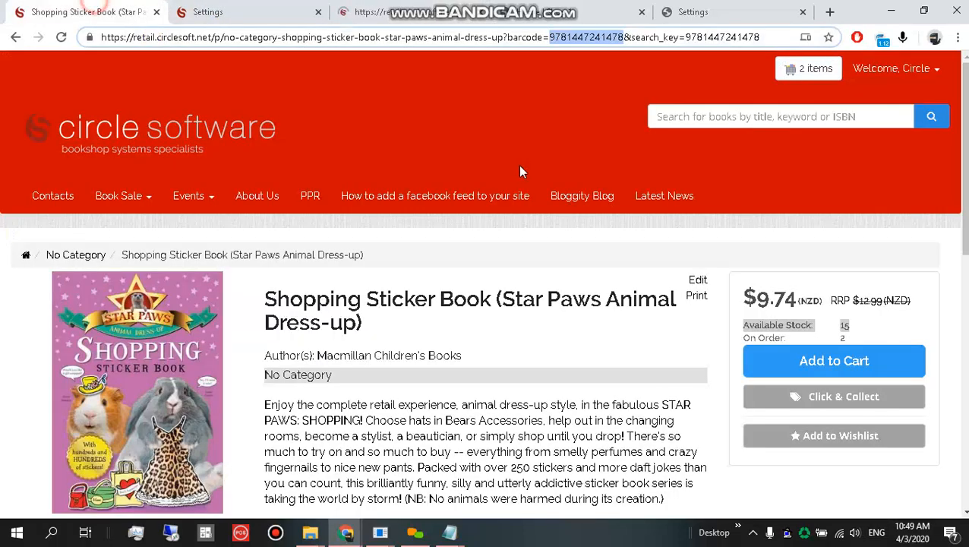
Search the web store again for the Shopping Sticker Book's ISBN.
click(754, 115)
key(ctrl+v)
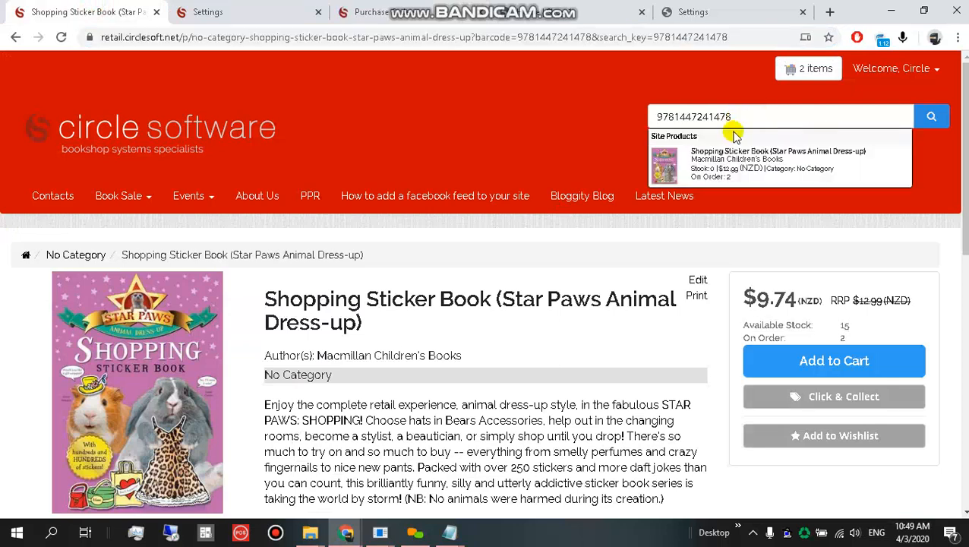
key(alt+a)
drag(627, 93, 955, 236)
click(709, 253)
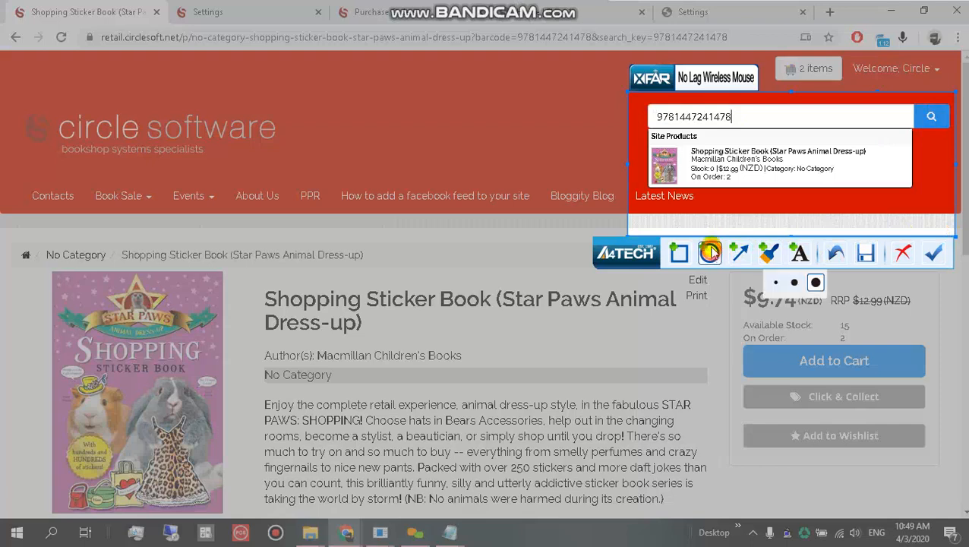
mouse_move(682, 160)
mouse_down()
mouse_move(744, 186)
mouse_move(742, 172)
mouse_up()
click(679, 253)
click(738, 254)
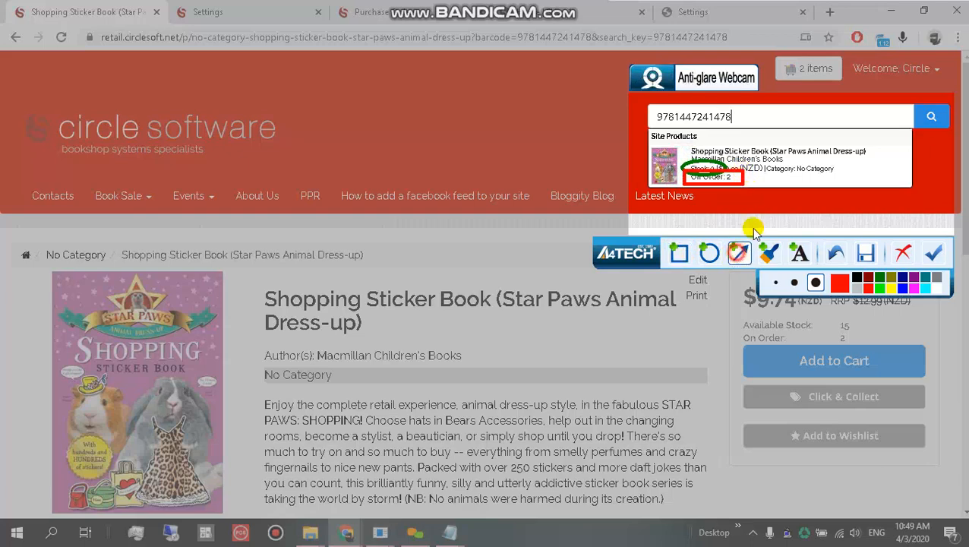
mouse_move(828, 140)
mouse_down()
mouse_move(767, 155)
mouse_move(737, 178)
mouse_up()
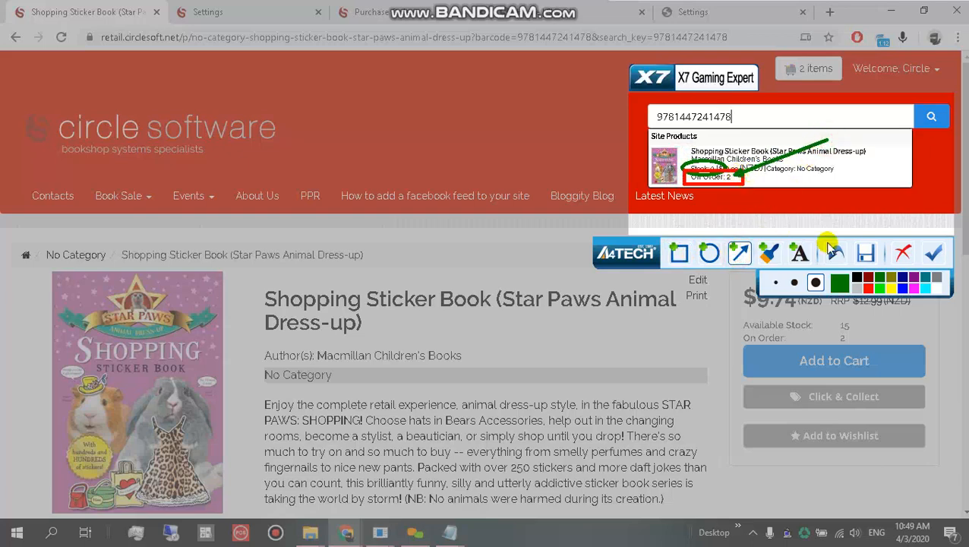
click(906, 259)
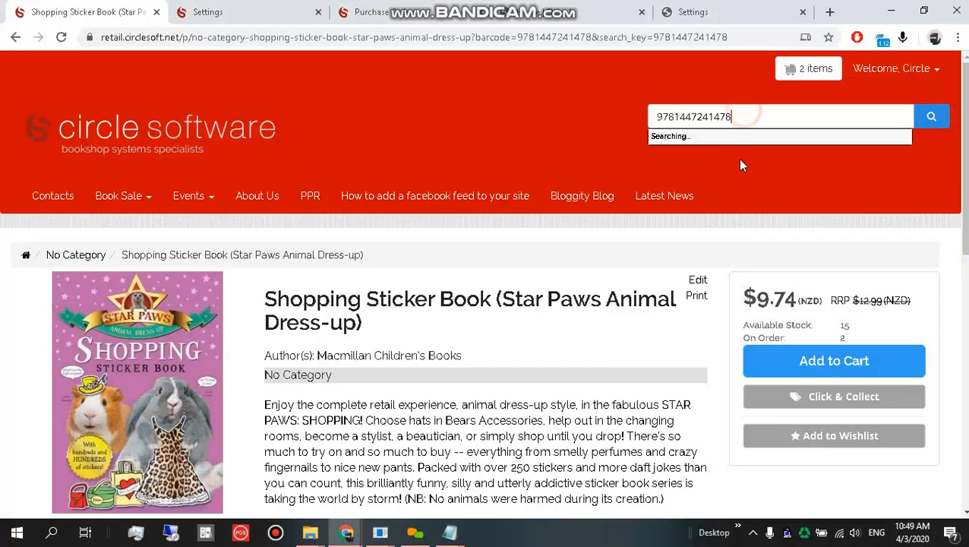
key(Return)
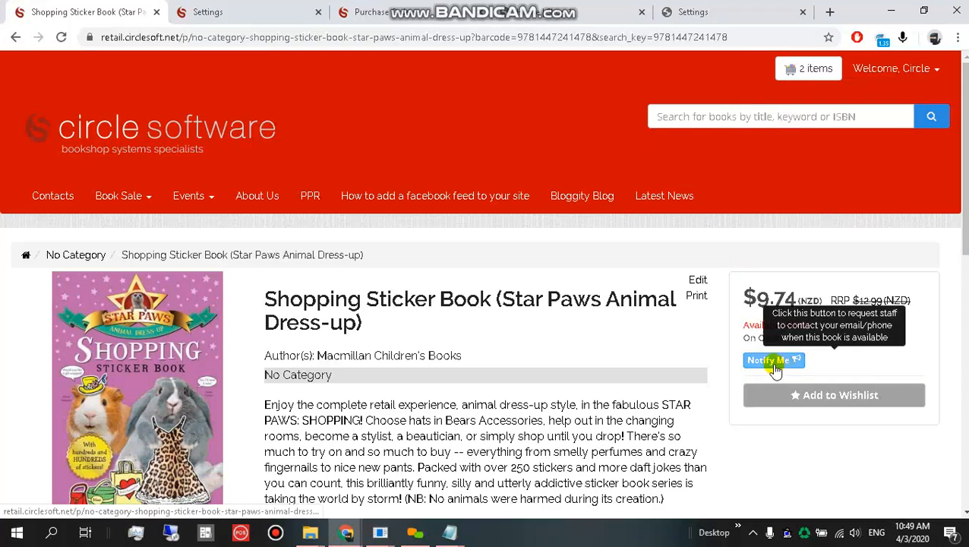
Confirm the page shows 0 available, 2 on order and a Notify Me button.
scroll(588, 422, down, 3)
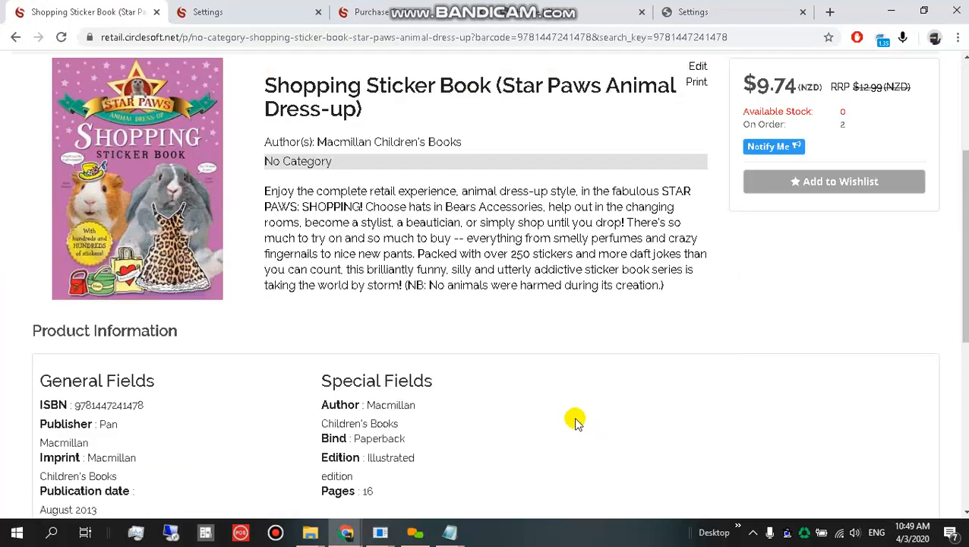
scroll(575, 422, up, 2)
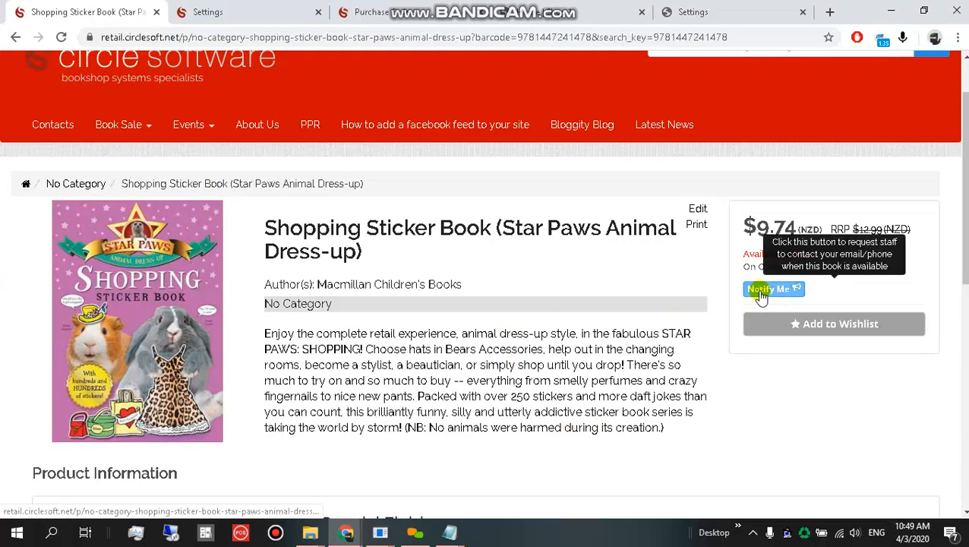
click(232, 9)
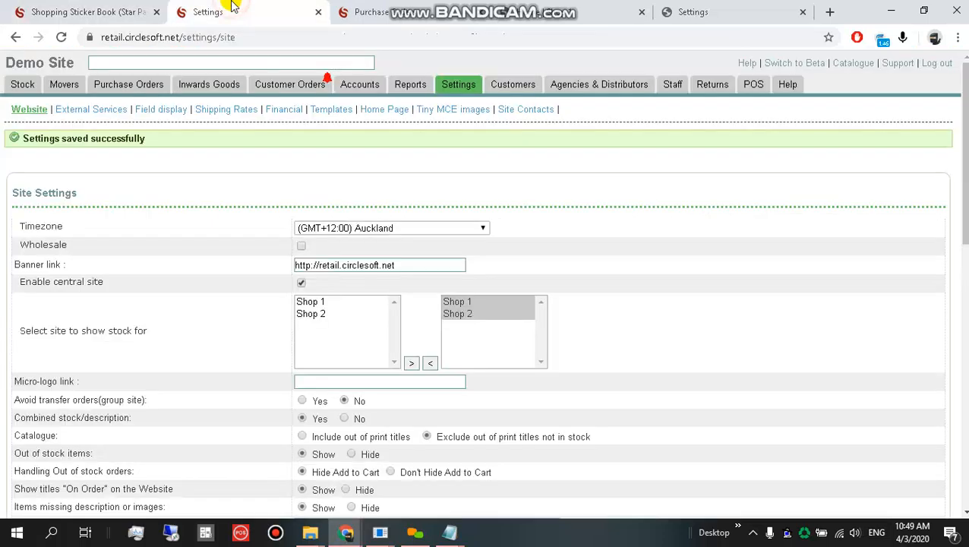
click(98, 12)
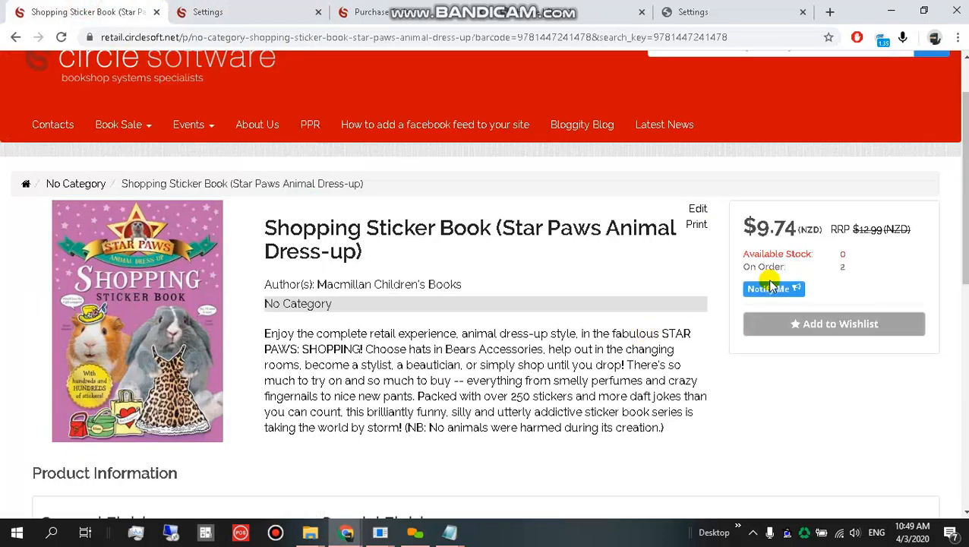